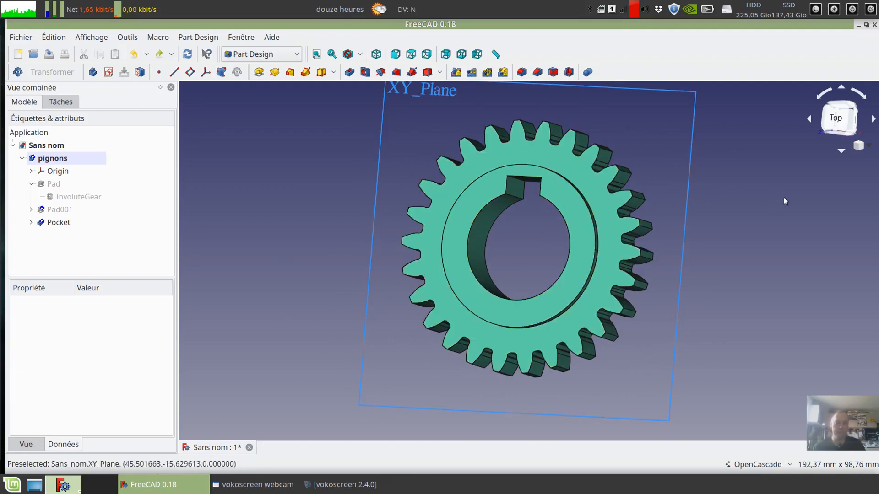
# - Examine the gear's toothed face, raised hub and keyed bore, including the side profile across its thickness
pyautogui.moveTo(783, 202); pyautogui.dragTo(769, 243, button='middle')
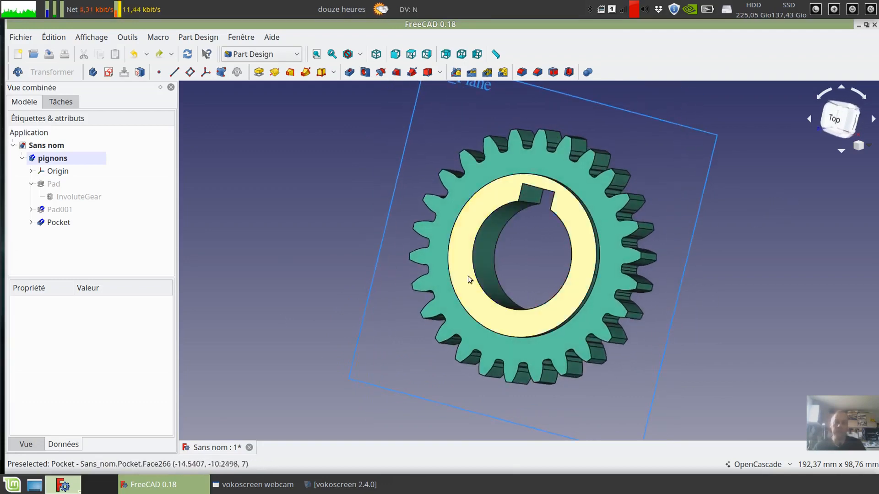
pyautogui.click(707, 131)
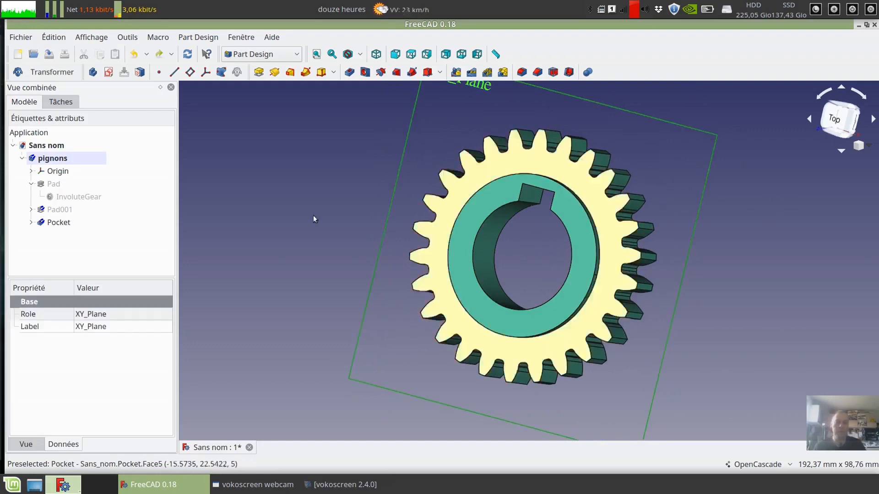
pyautogui.moveTo(305, 181)
pyautogui.mouseDown(button='middle')
pyautogui.moveTo(297, 204)
pyautogui.moveTo(290, 188)
pyautogui.moveTo(312, 201)
pyautogui.moveTo(292, 206)
pyautogui.moveTo(310, 220)
pyautogui.moveTo(310, 197)
pyautogui.mouseUp(button='middle')
pyautogui.scroll(-2, 289, 190)
pyautogui.scroll(2, 295, 219)
pyautogui.click(315, 207)
pyautogui.scroll(2, 310, 198)
pyautogui.moveTo(378, 213)
pyautogui.mouseDown(button='middle')
pyautogui.moveTo(361, 184)
pyautogui.moveTo(339, 177)
pyautogui.moveTo(334, 213)
pyautogui.mouseUp(button='middle')
pyautogui.scroll(-2, 338, 177)
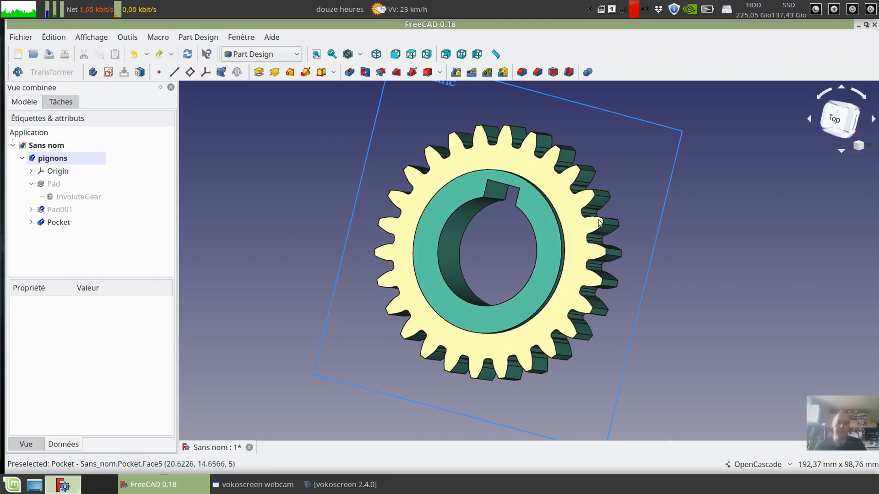
pyautogui.moveTo(598, 223); pyautogui.dragTo(584, 200, button='middle')
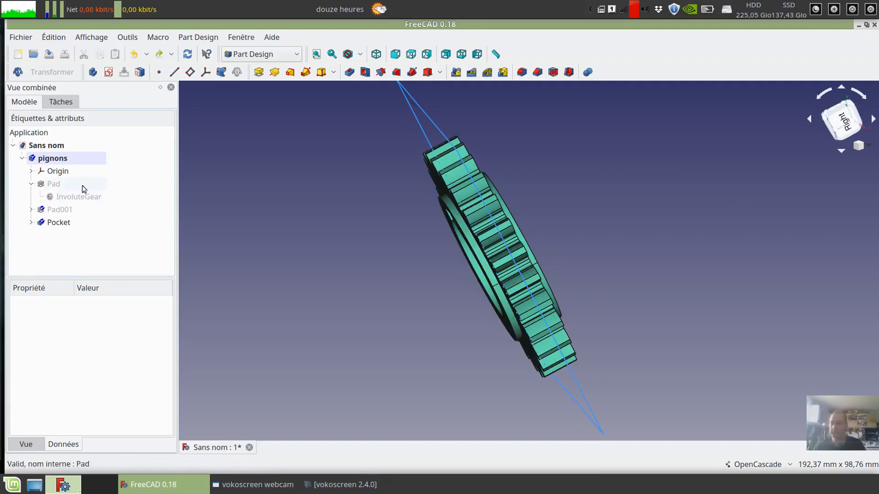
# - Set the length of the gear's base Pad to 20 mm, recompute the model and inspect the thicker gear
pyautogui.click(51, 184)
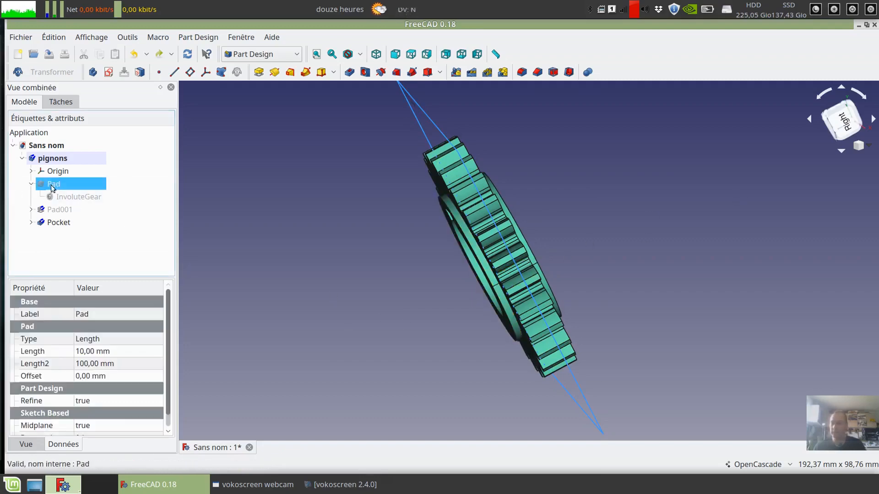
pyautogui.click(81, 353)
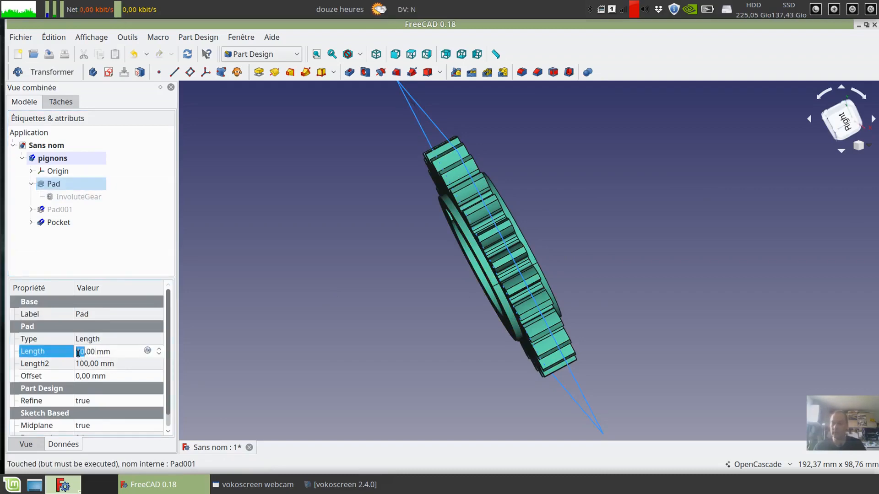
pyautogui.write('20')
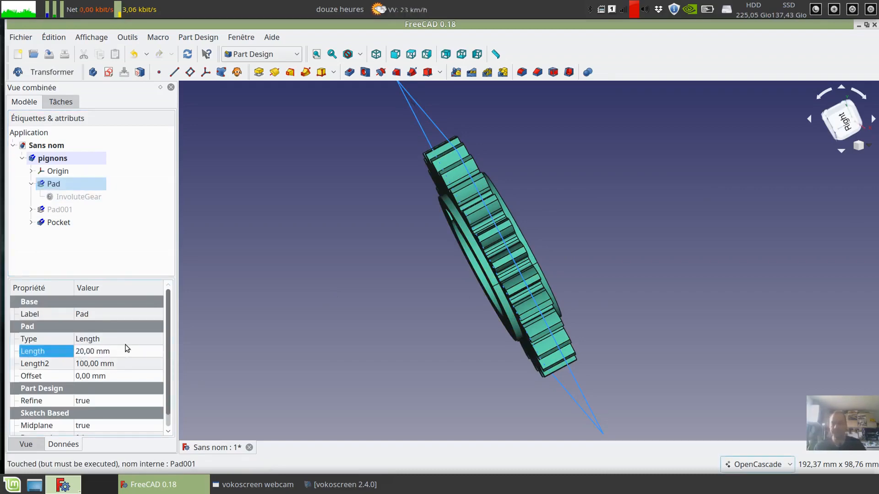
pyautogui.press('Return')
pyautogui.moveTo(714, 280); pyautogui.dragTo(442, 406, button='middle')
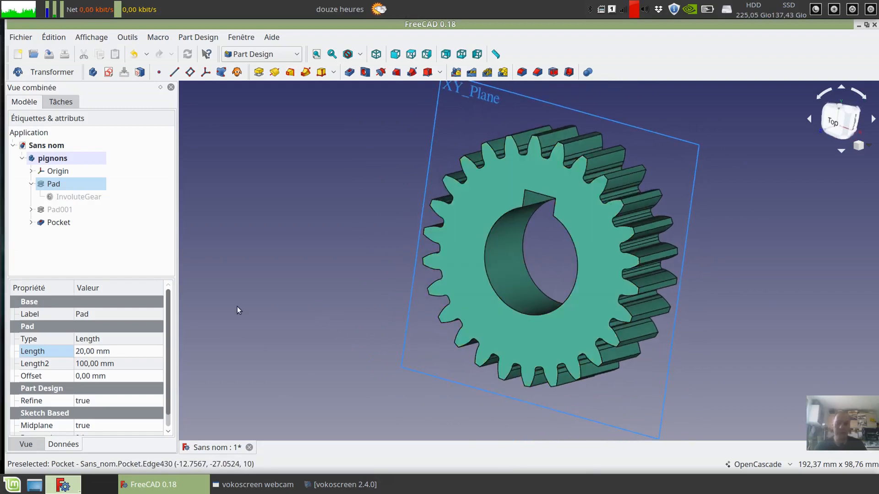
# - Set the length of the gear's base Pad to 10 mm and recompute the model
pyautogui.click(81, 352)
pyautogui.write('10')
pyautogui.press('Return')
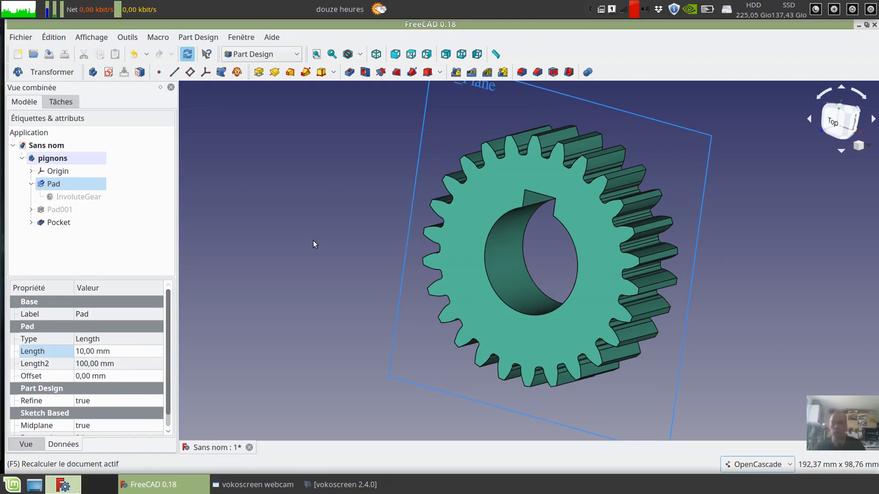
pyautogui.moveTo(315, 243); pyautogui.dragTo(312, 255, button='middle')
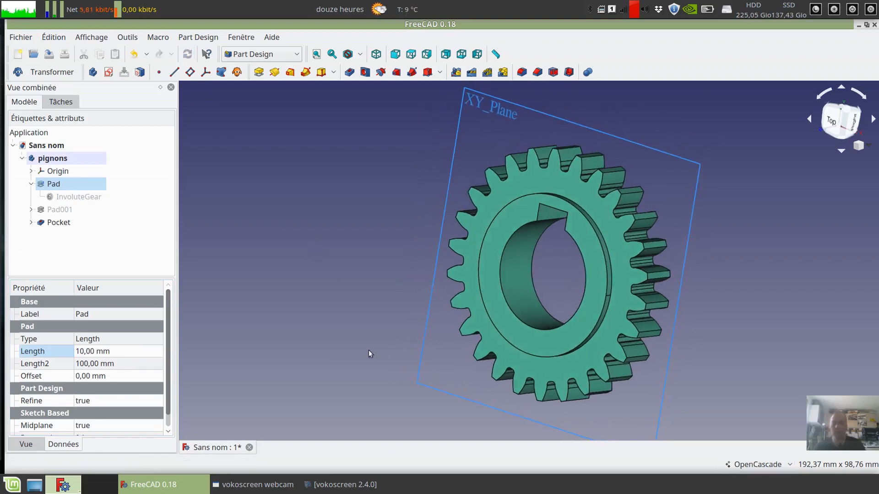
# - Delete the Pad001 and Pocket features from the pignons body
pyautogui.click(59, 209)
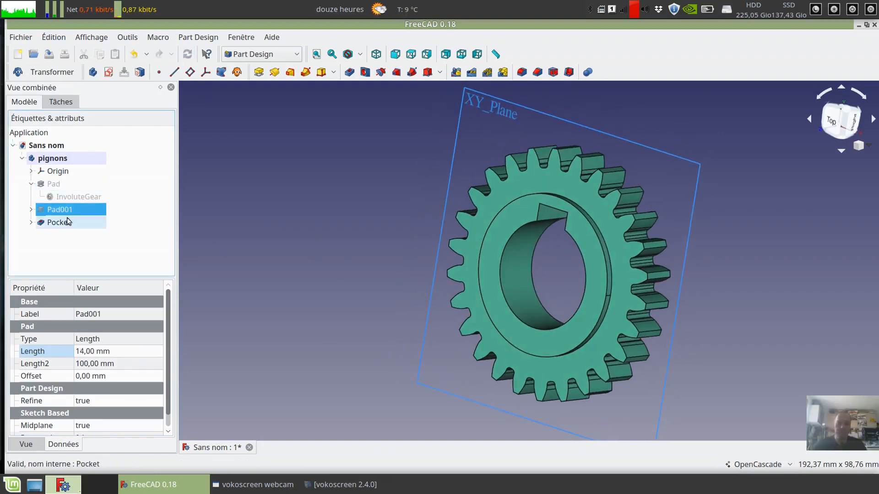
pyautogui.press('Delete')
pyautogui.click(480, 290)
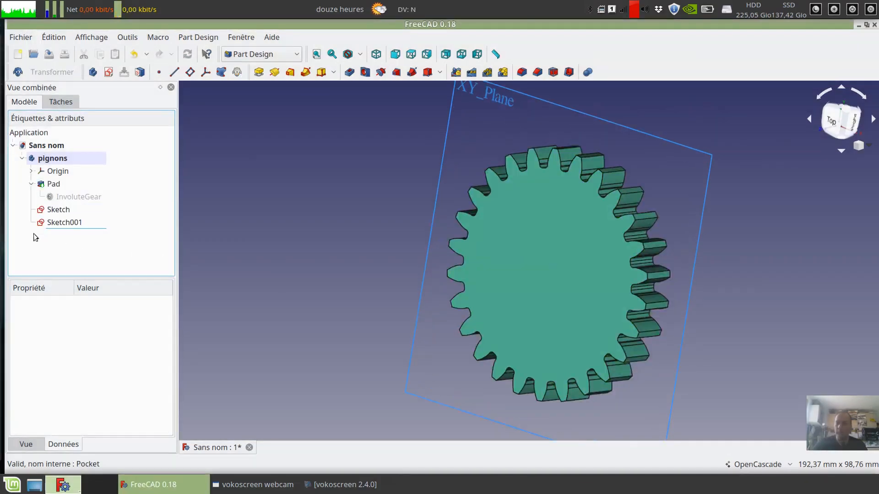
# - Hide Sketch001 and delete the sketch named Sketch from the pignons body
pyautogui.click(74, 223)
pyautogui.click(62, 213)
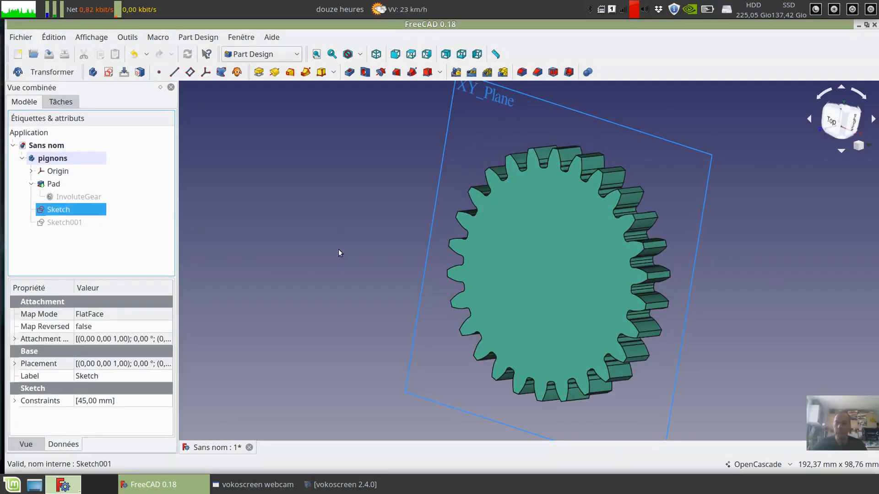
pyautogui.moveTo(328, 235); pyautogui.dragTo(340, 245, button='middle')
pyautogui.press('Delete')
pyautogui.moveTo(270, 237)
pyautogui.mouseDown(button='middle')
pyautogui.moveTo(278, 204)
pyautogui.moveTo(262, 194)
pyautogui.moveTo(273, 247)
pyautogui.mouseUp(button='middle')
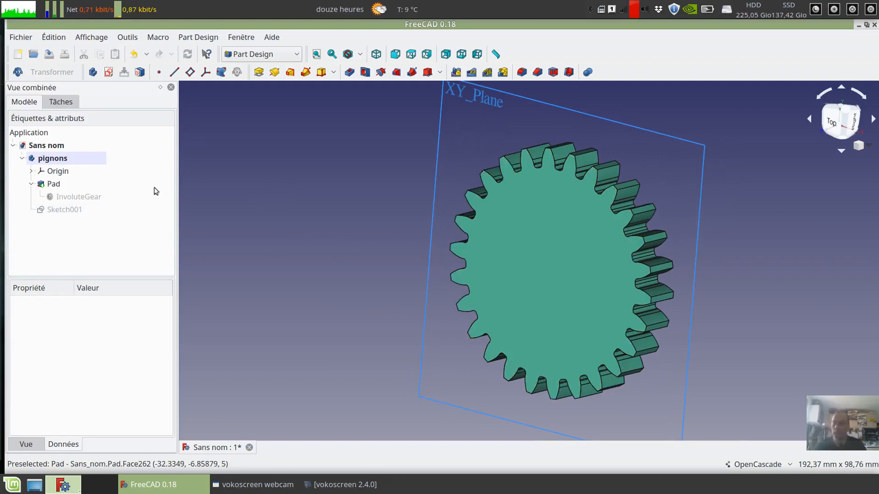
# - Create a new sketch on the flat front face of the gear pad
pyautogui.moveTo(342, 268); pyautogui.dragTo(346, 294, button='middle')
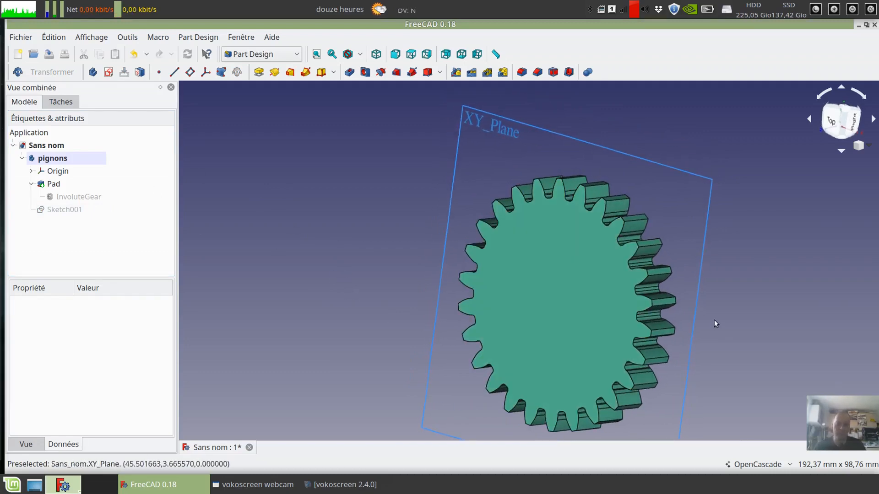
pyautogui.moveTo(714, 319); pyautogui.dragTo(738, 273, button='middle')
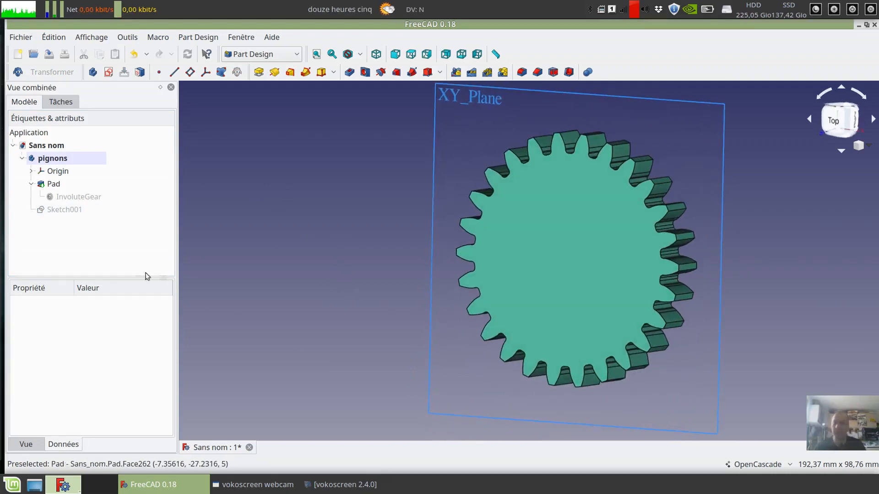
pyautogui.moveTo(308, 271); pyautogui.dragTo(285, 263, button='middle')
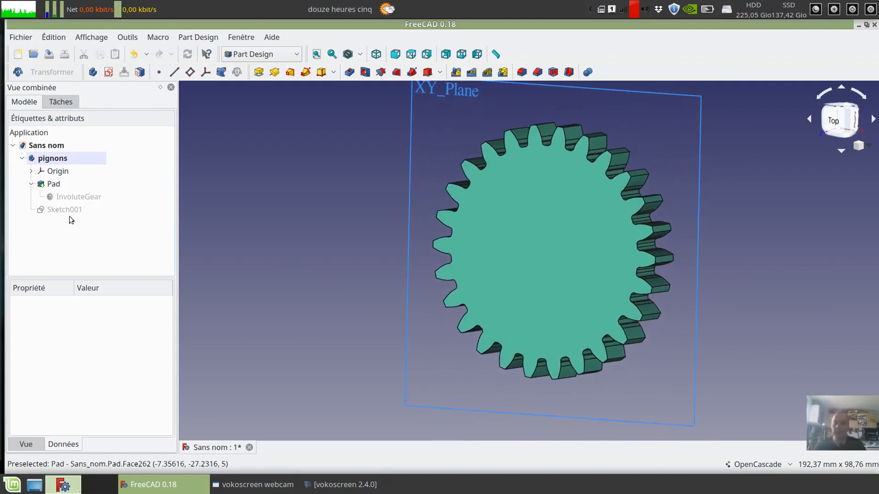
pyautogui.moveTo(758, 260); pyautogui.dragTo(743, 304, button='middle')
pyautogui.moveTo(317, 276); pyautogui.dragTo(229, 333, button='middle')
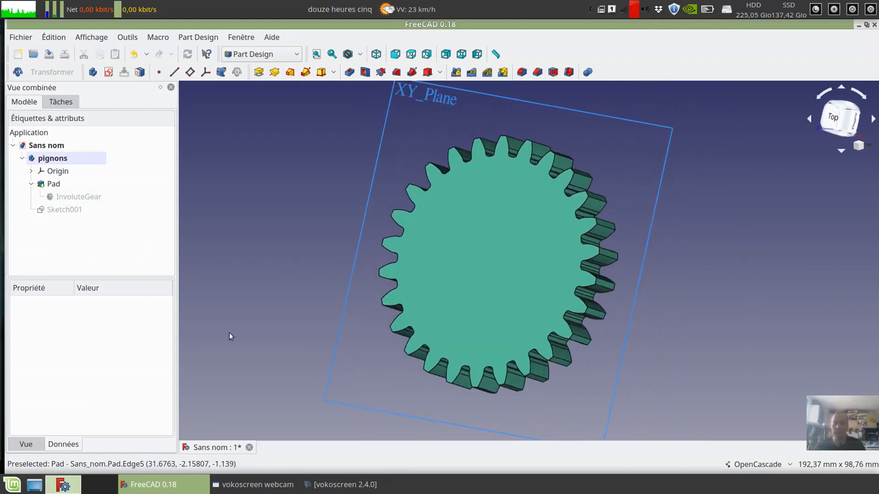
pyautogui.moveTo(785, 355); pyautogui.dragTo(795, 304, button='middle')
pyautogui.rightClick(794, 304)
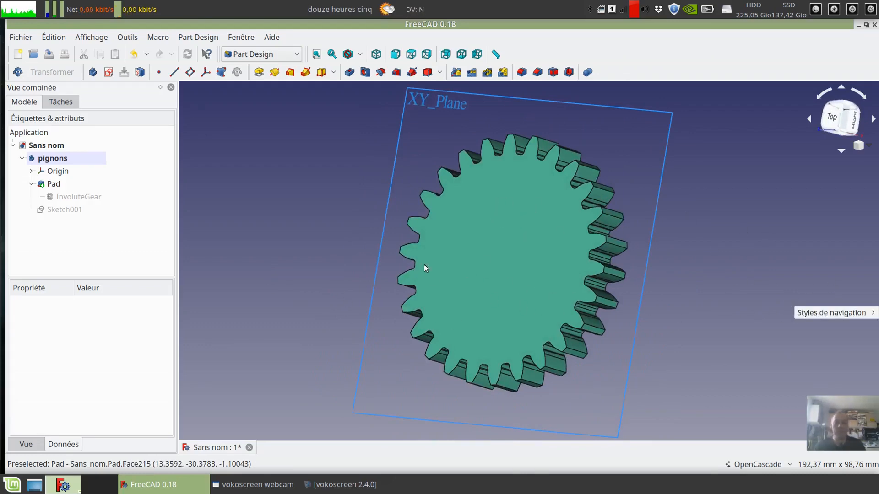
pyautogui.click(553, 276)
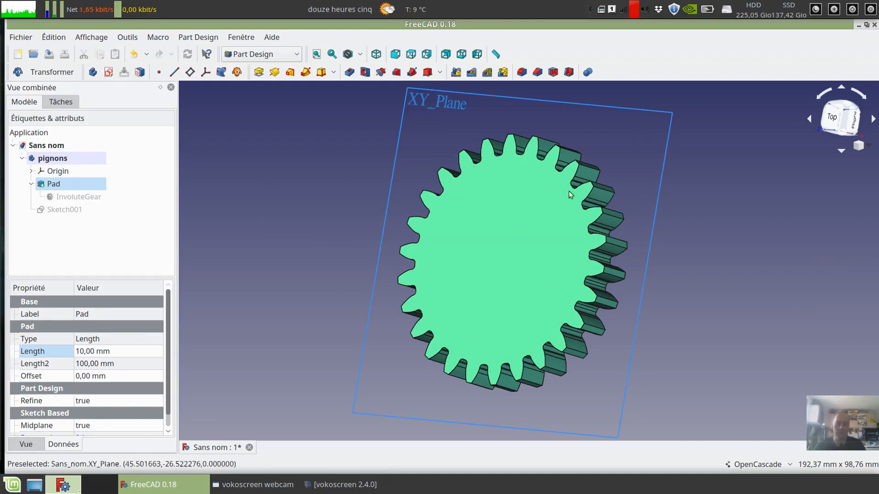
pyautogui.click(109, 72)
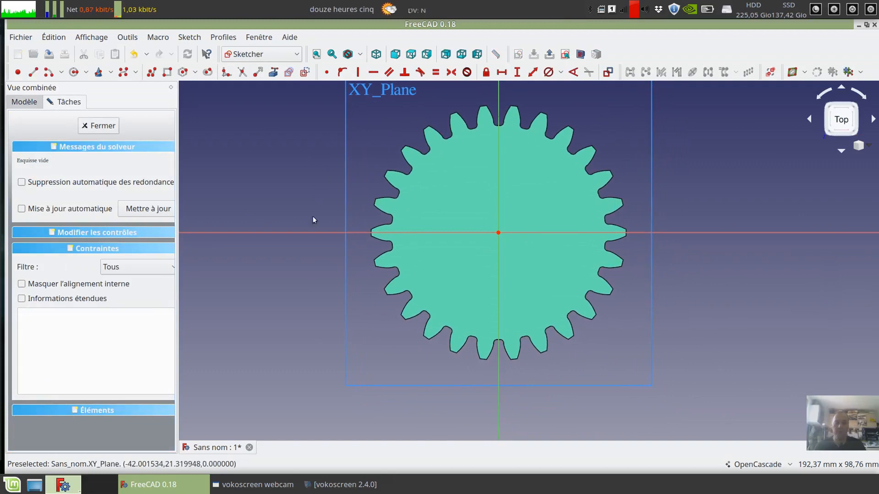
pyautogui.scroll(2, 609, 192)
pyautogui.moveTo(631, 212)
pyautogui.mouseDown(button='middle')
pyautogui.moveTo(676, 209)
pyautogui.moveTo(672, 219)
pyautogui.mouseUp(button='middle')
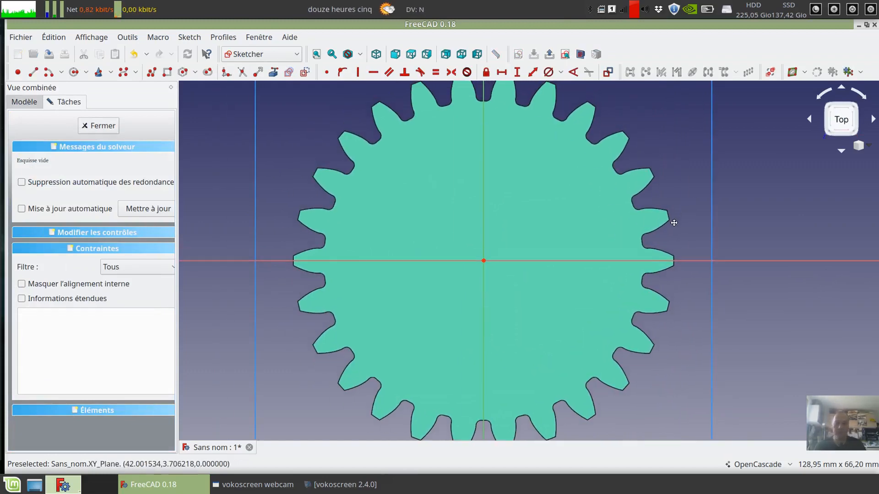
# - Sketch a circle centred on the origin, about 44 mm in diameter, inside the ring of teeth
pyautogui.click(74, 73)
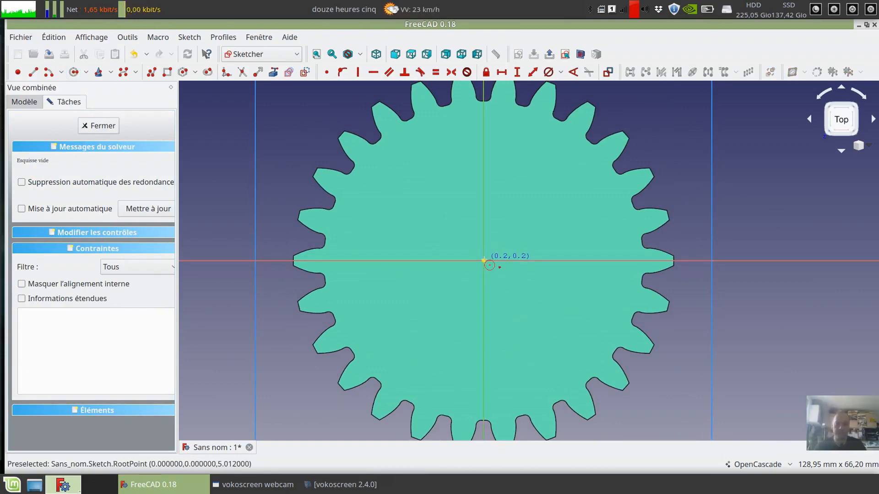
pyautogui.click(484, 260)
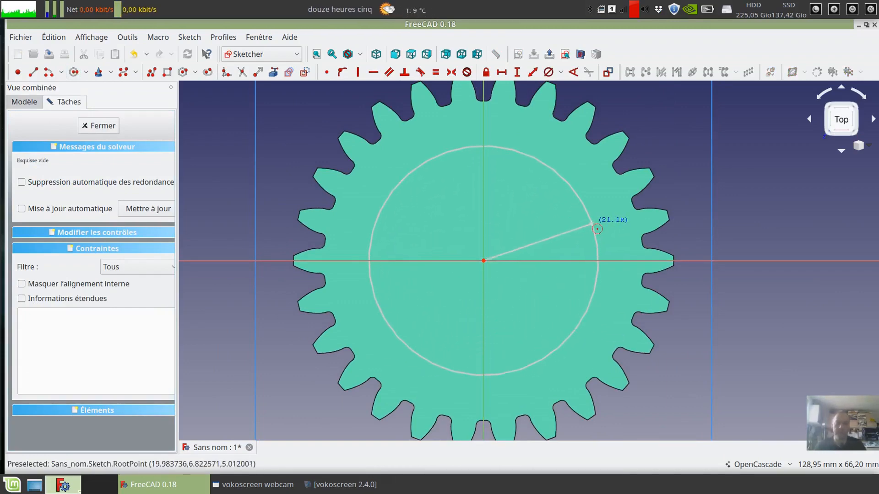
pyautogui.click(589, 219)
pyautogui.rightClick(739, 196)
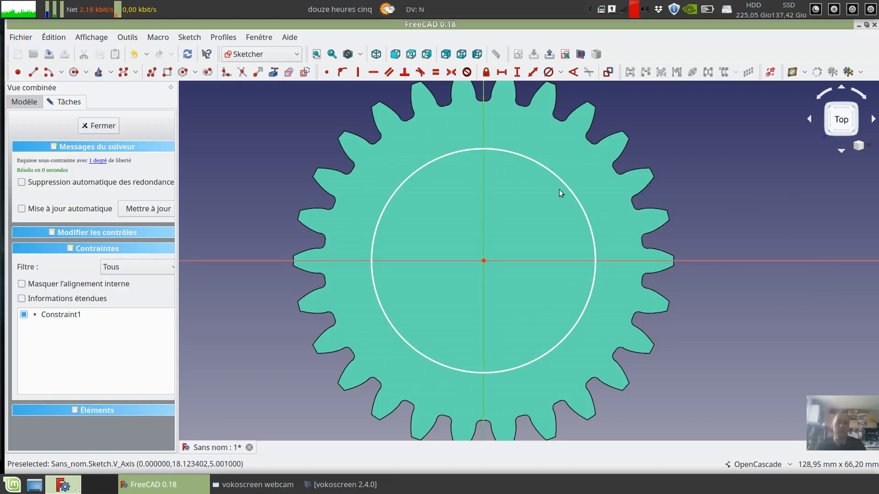
pyautogui.moveTo(585, 218); pyautogui.dragTo(593, 213)
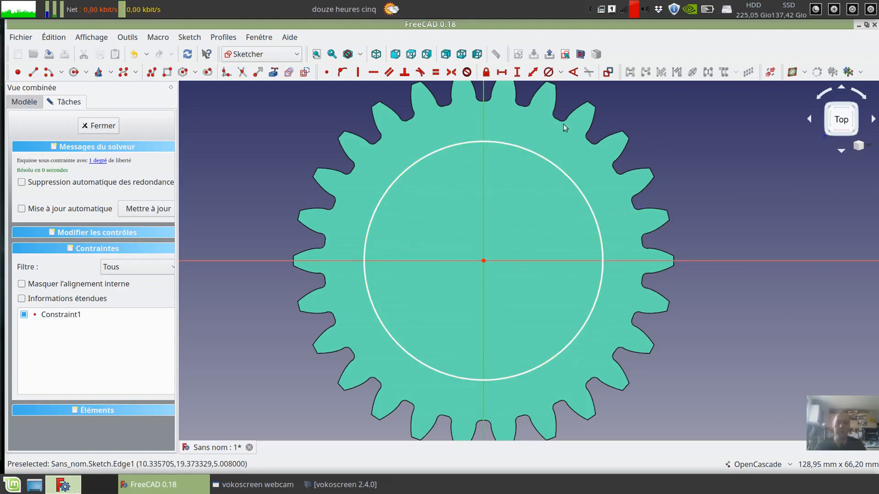
# - Constrain the circle's diameter to 40 mm and name the constraint diam_surepaisseur
pyautogui.click(548, 72)
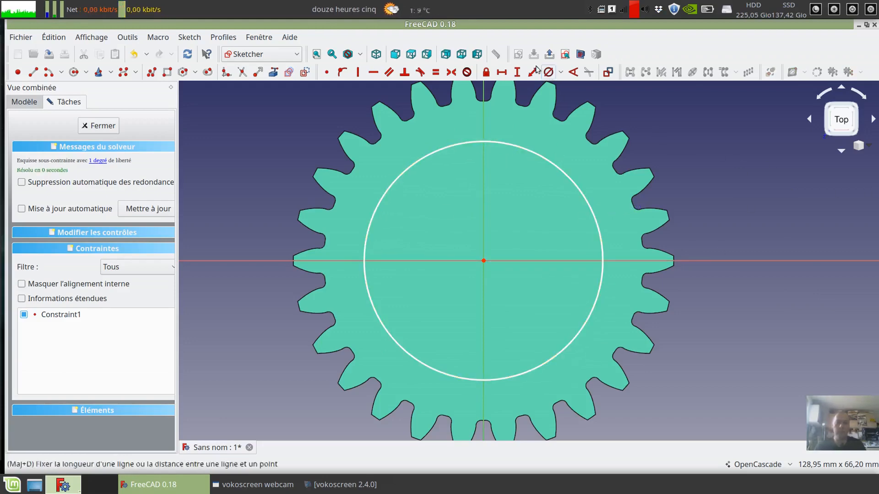
pyautogui.click(595, 213)
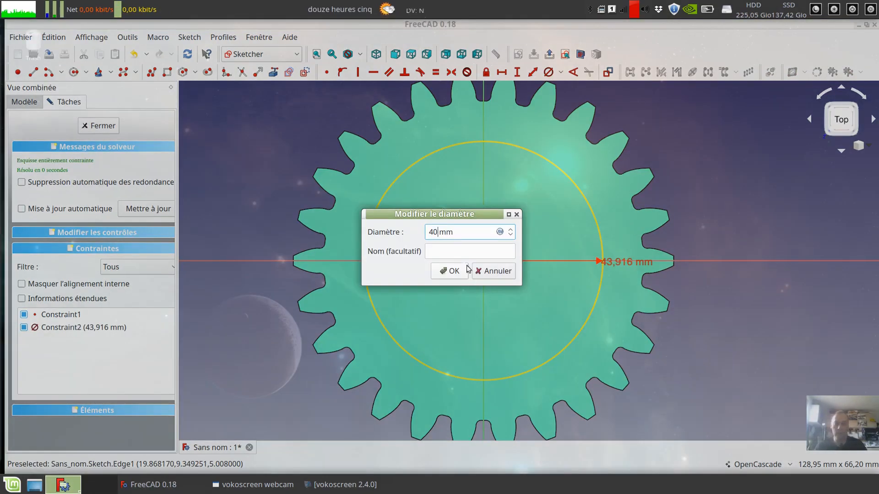
pyautogui.click(458, 253)
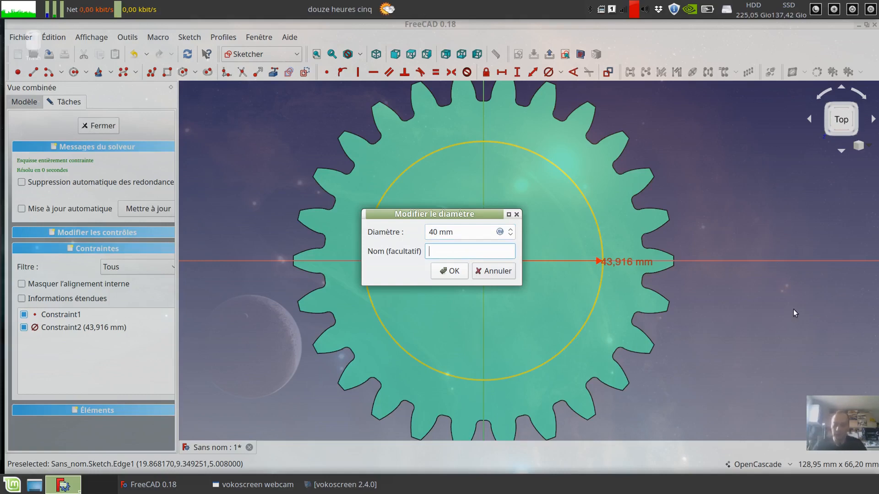
pyautogui.write('surepai')
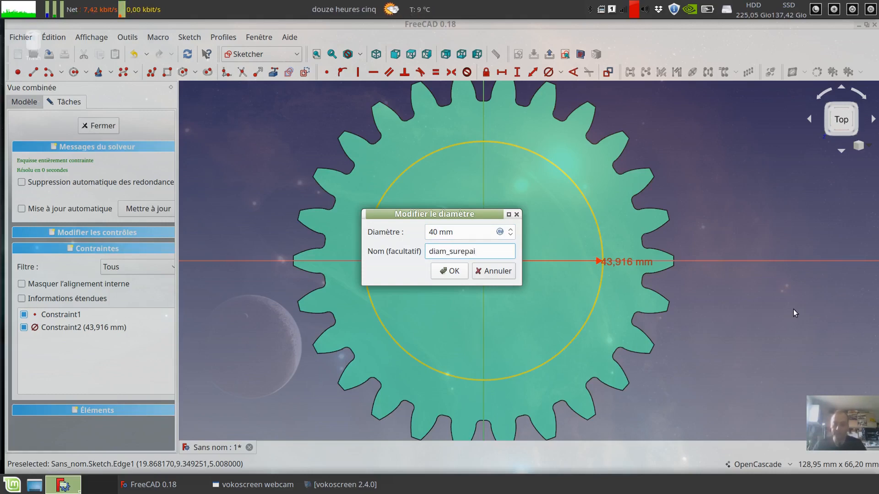
pyautogui.write('sseur')
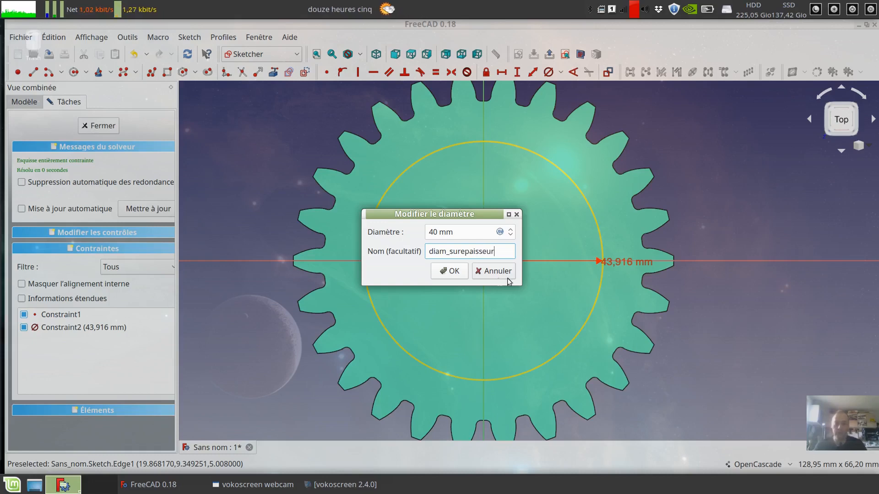
pyautogui.click(449, 271)
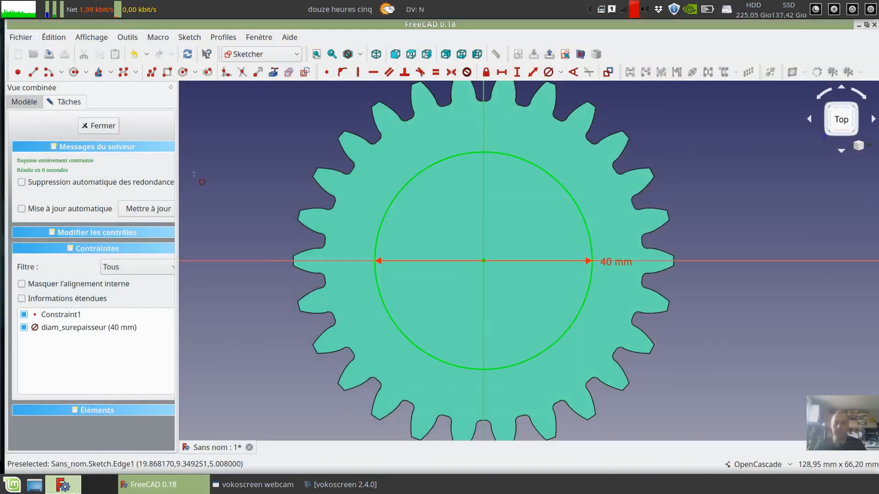
# - Close the sketch and pad the 40 mm circle by 2 mm from the gear's front face
pyautogui.click(85, 126)
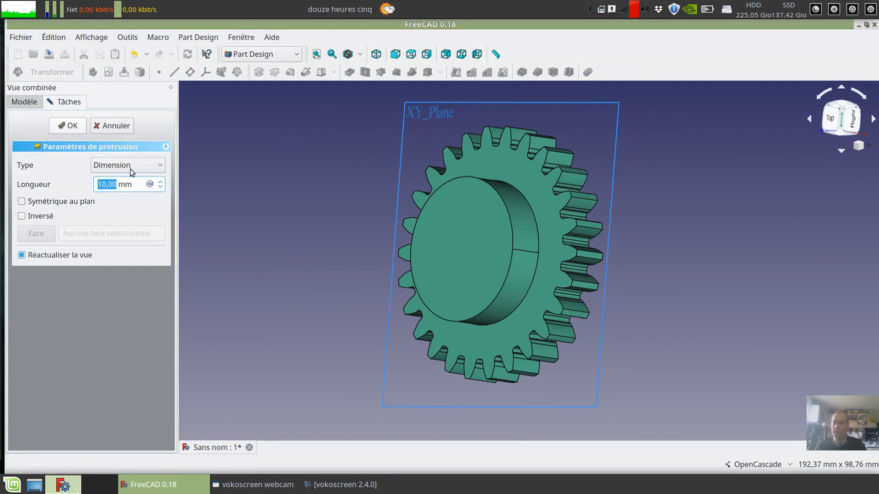
pyautogui.write('2')
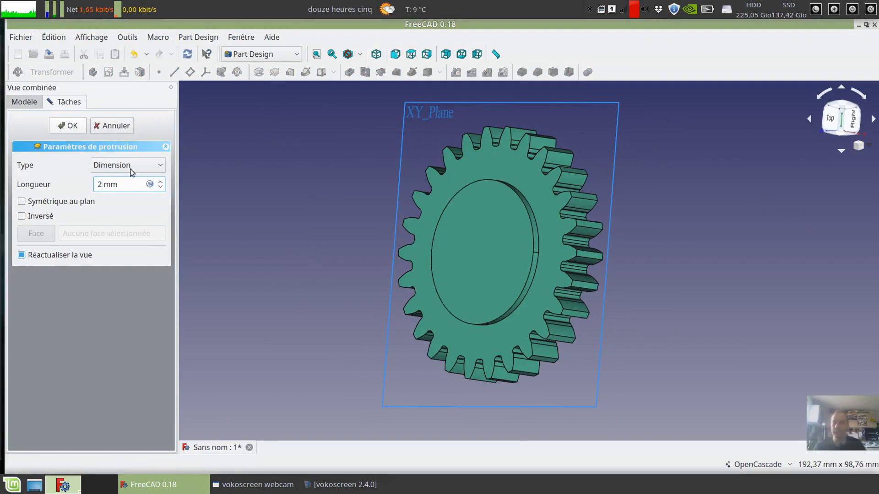
pyautogui.moveTo(314, 227); pyautogui.dragTo(343, 245, button='middle')
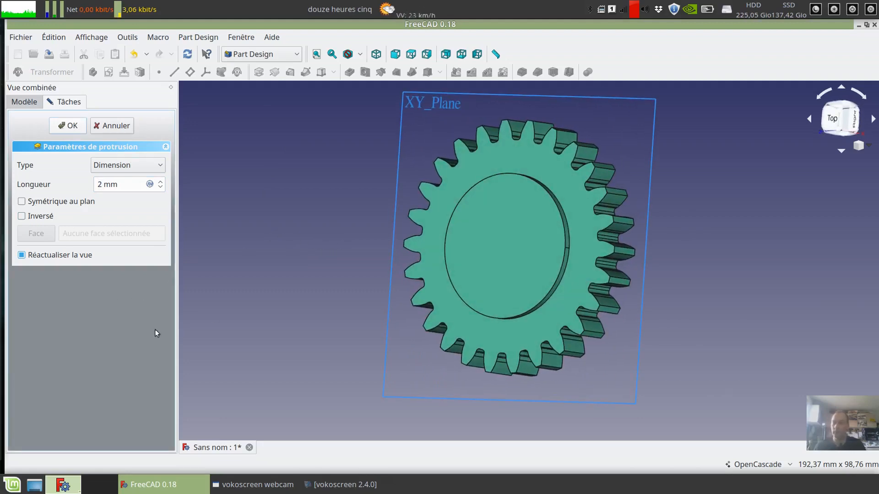
pyautogui.press('Return')
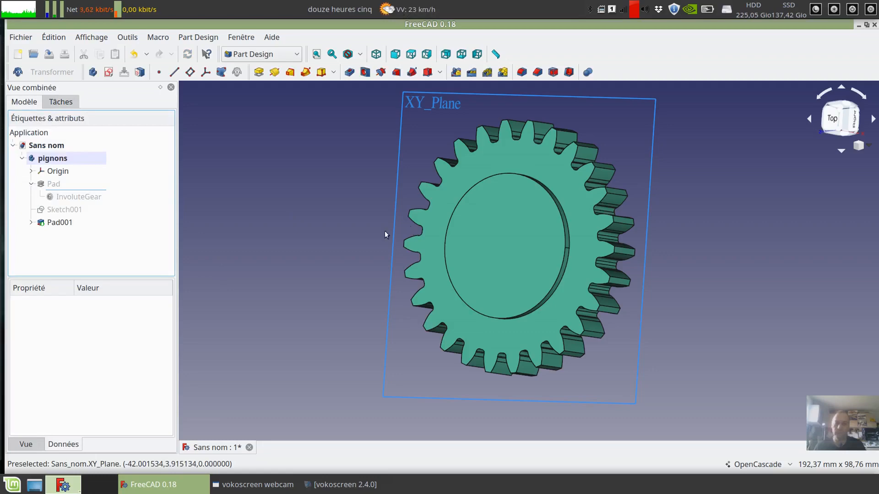
# - Create a new sketch on the flat back face of the gear
pyautogui.moveTo(384, 231); pyautogui.dragTo(517, 262, button='middle')
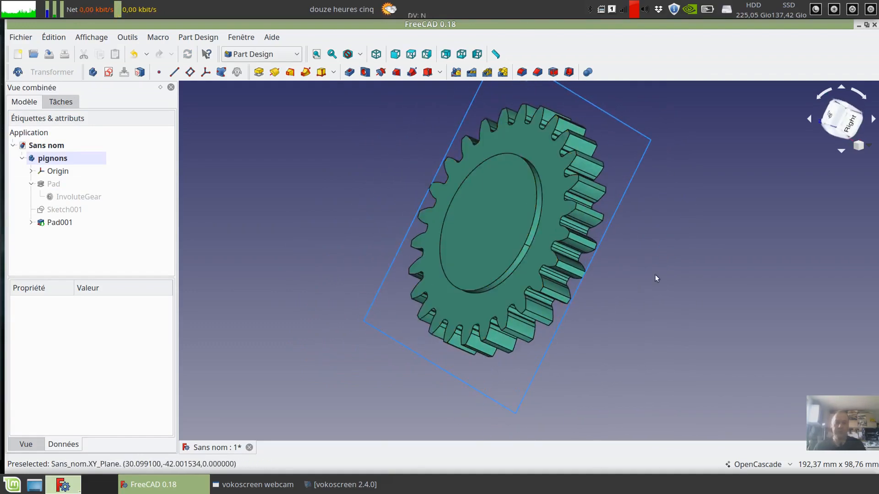
pyautogui.moveTo(655, 278); pyautogui.dragTo(450, 210, button='middle')
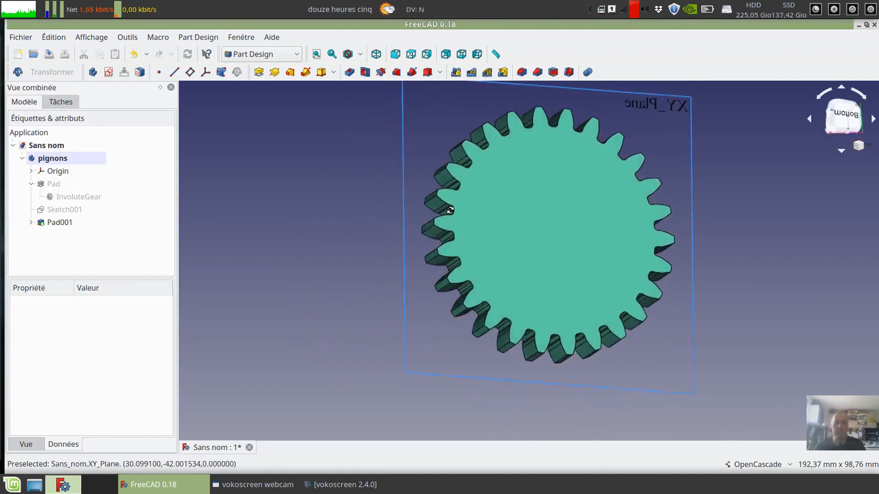
pyautogui.click(545, 241)
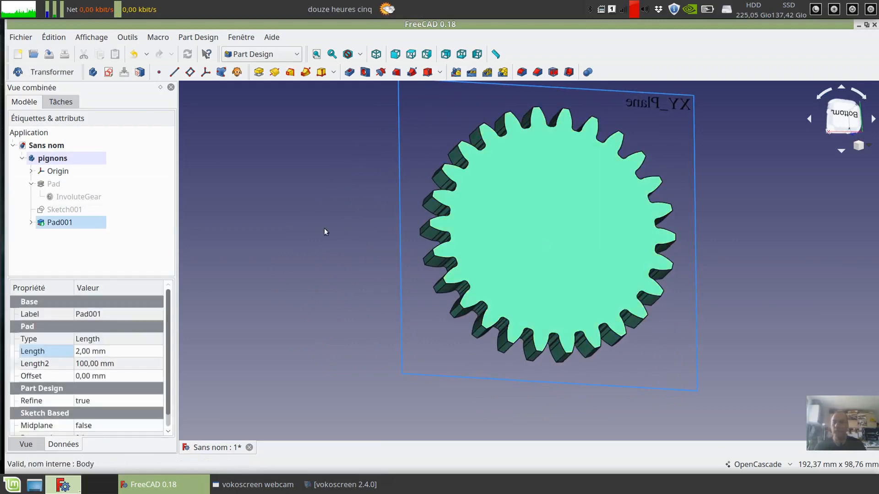
pyautogui.click(109, 74)
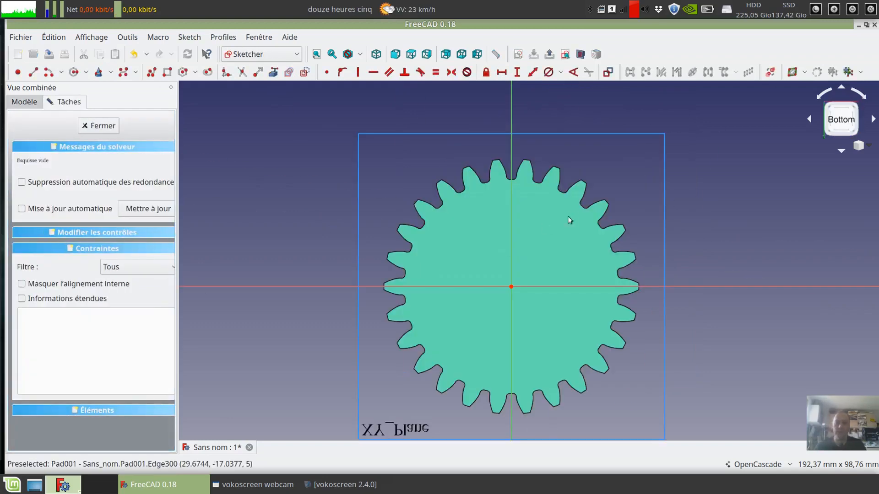
# - Sketch a circle centred on the origin of the back face, about 45 mm in diameter, inside the ring of teeth
pyautogui.scroll(2, 540, 213)
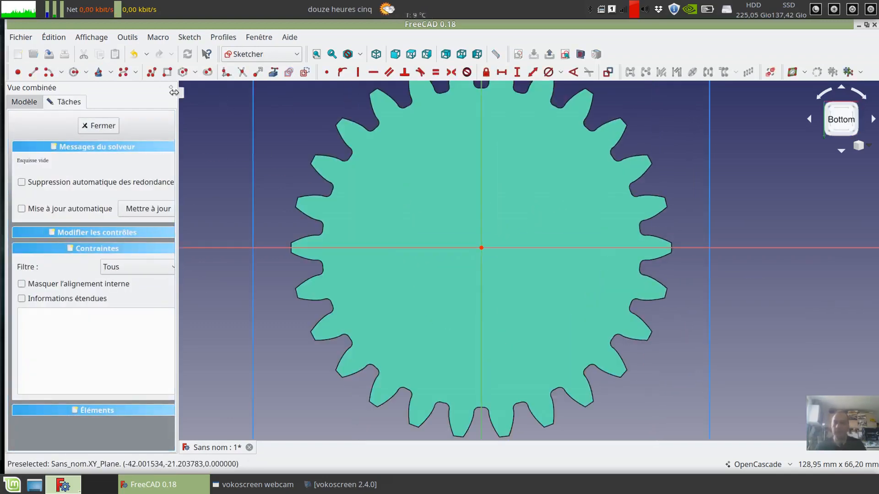
pyautogui.click(74, 72)
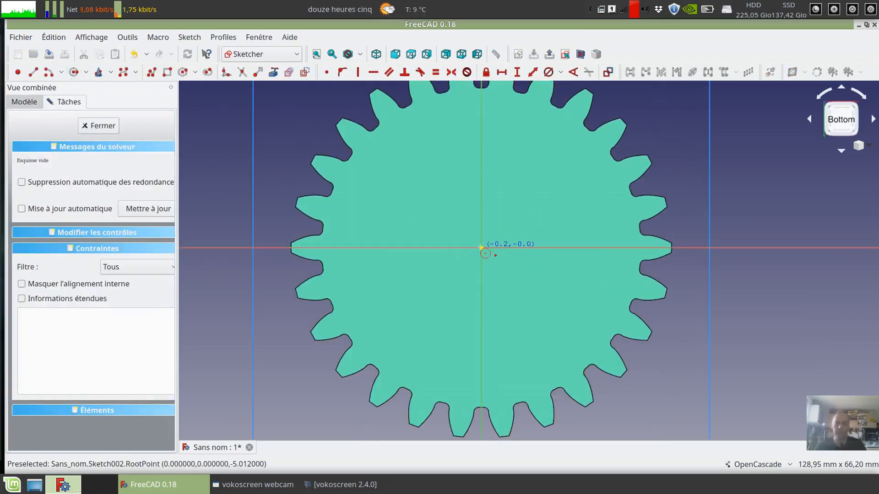
pyautogui.click(481, 248)
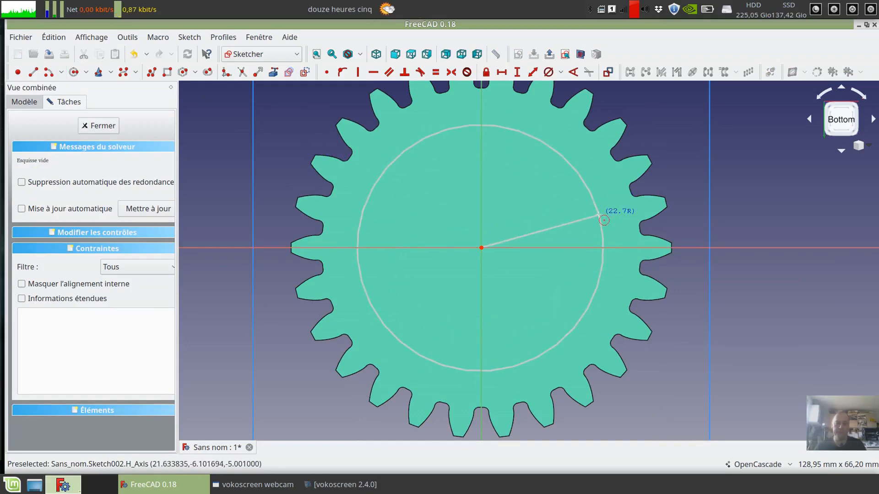
pyautogui.click(603, 270)
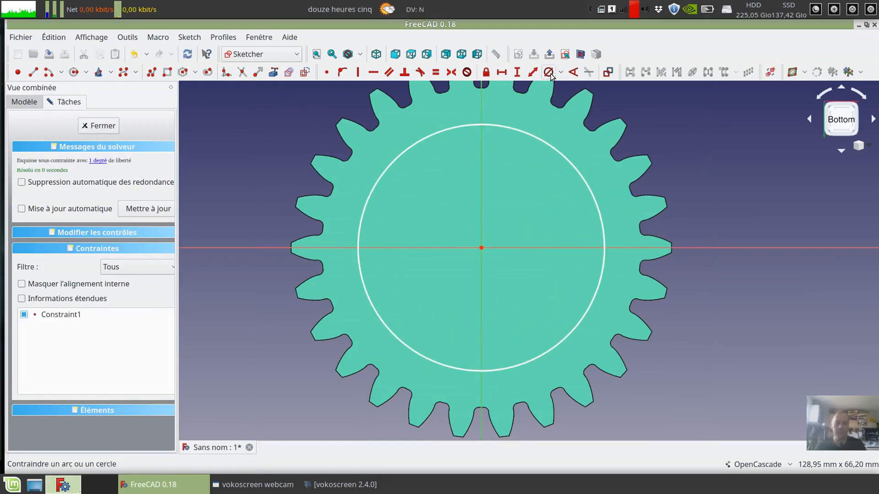
# - Constrain the back circle's diameter with the formula Sketch.Constraints.diam_surepaisseur to link it to the front circle
pyautogui.click(583, 181)
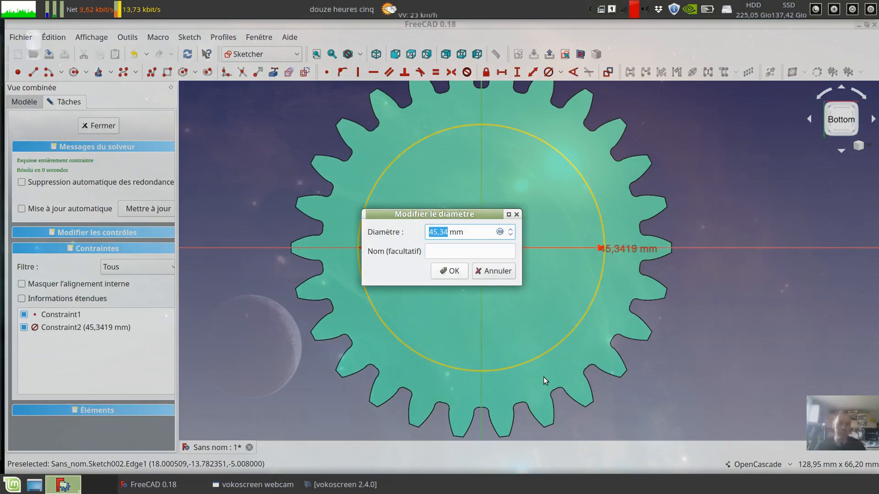
pyautogui.click(501, 233)
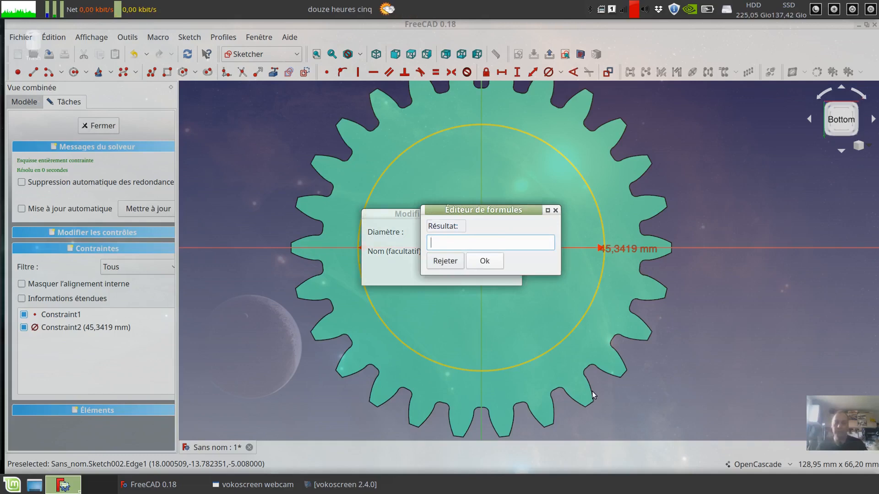
pyautogui.write('con')
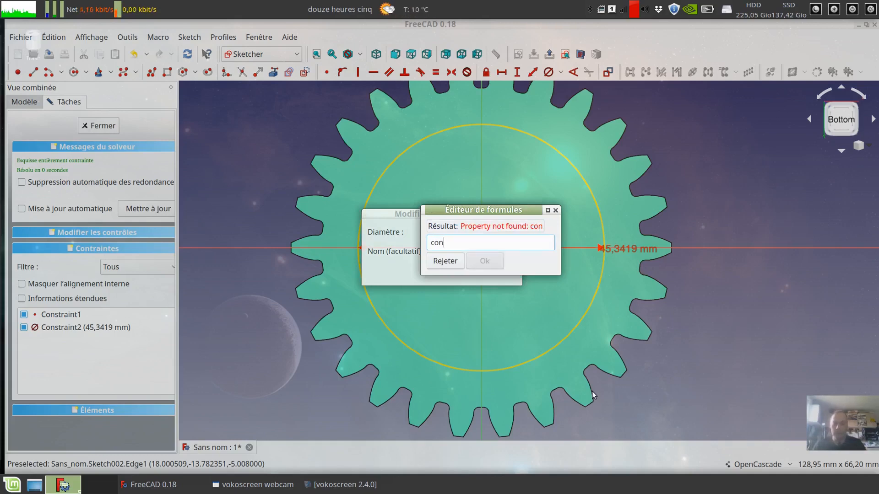
pyautogui.press('BackSpace')
pyautogui.press('BackSpace')
pyautogui.press('BackSpace')
pyautogui.write('s')
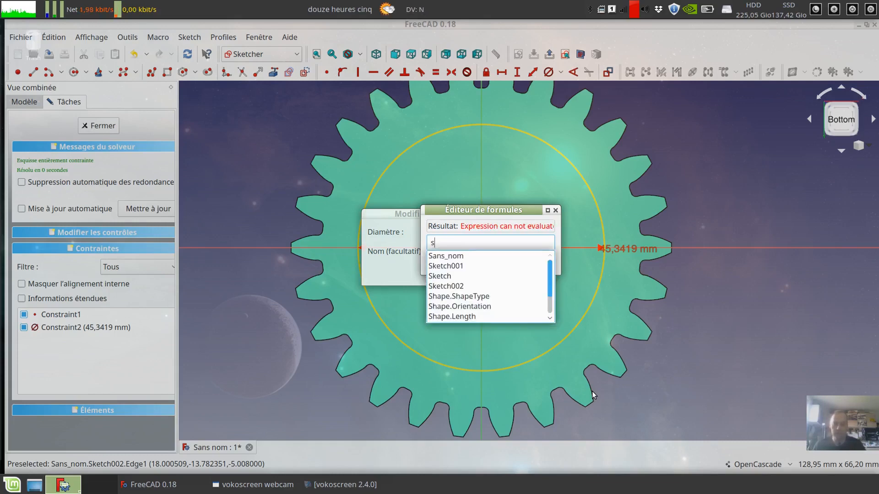
pyautogui.scroll(-1, 550, 302)
pyautogui.moveTo(549, 300); pyautogui.dragTo(553, 278)
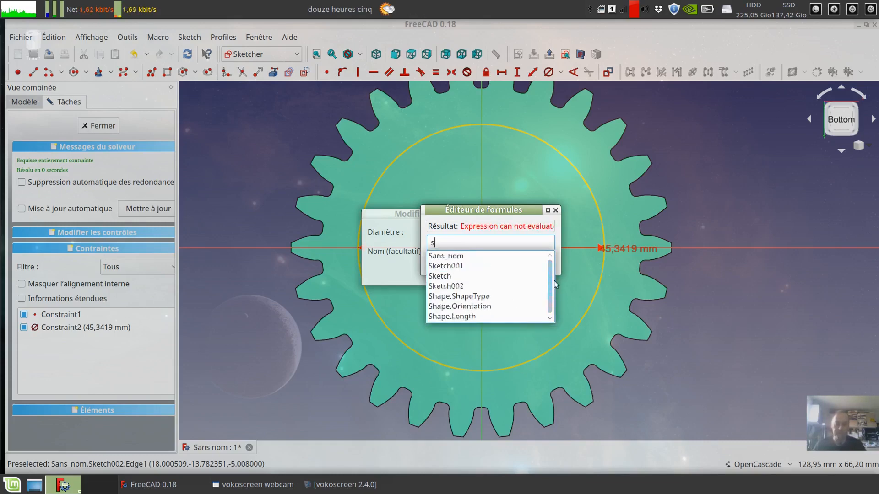
pyautogui.click(445, 275)
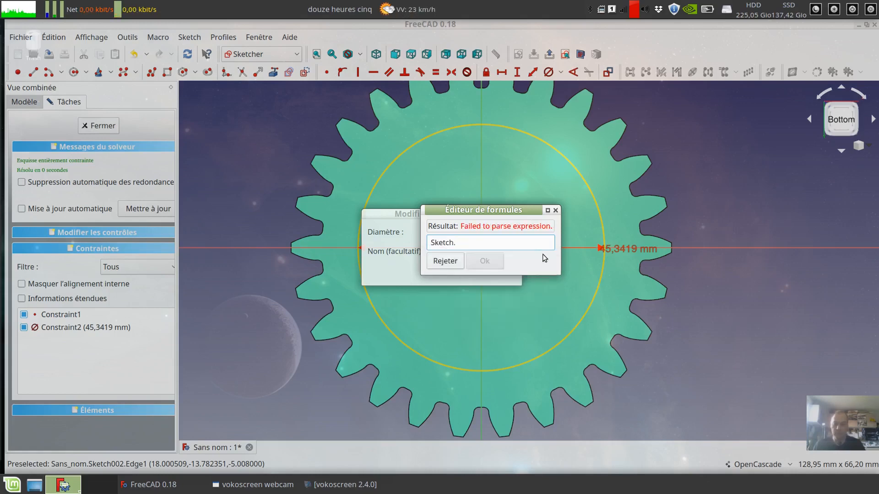
pyautogui.write('c')
pyautogui.click(498, 257)
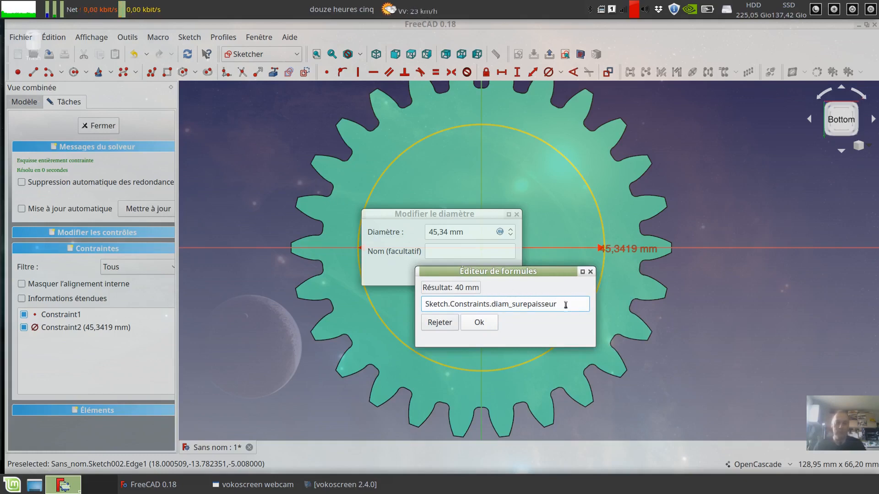
pyautogui.click(480, 322)
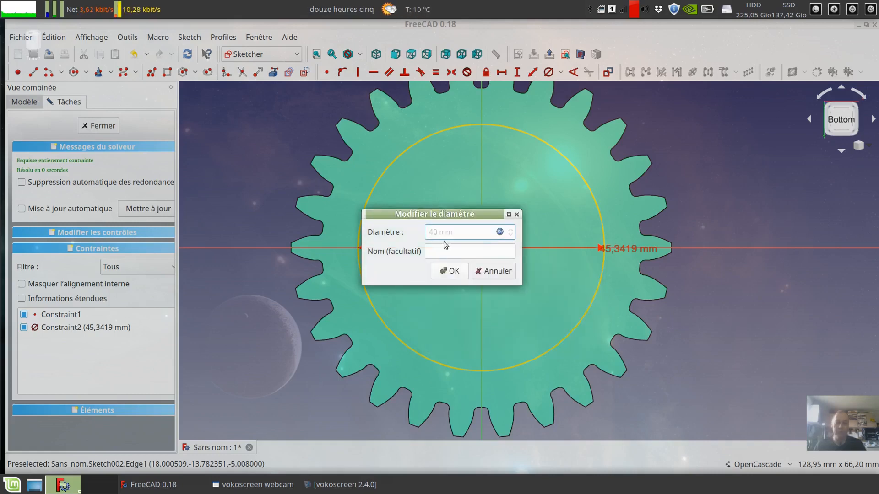
pyautogui.click(442, 271)
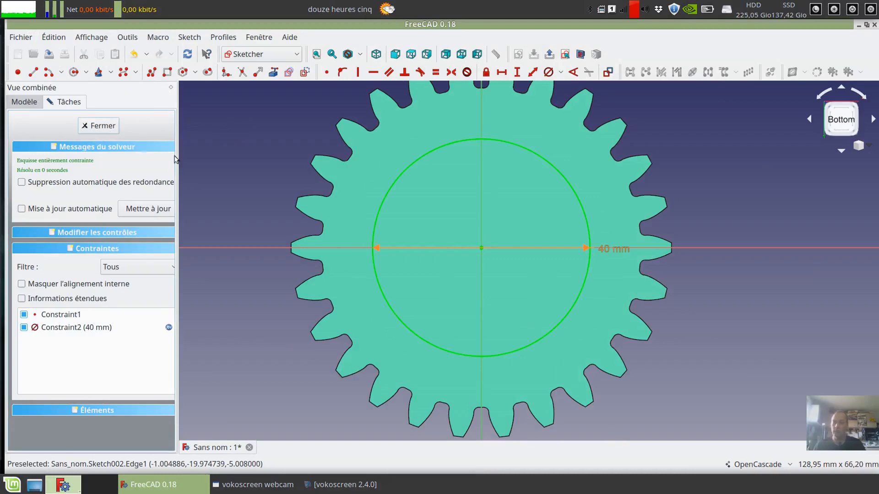
# - Close the sketch and pad the back circle, linking its length to the front hub with the formula Pad001.Length
pyautogui.click(103, 125)
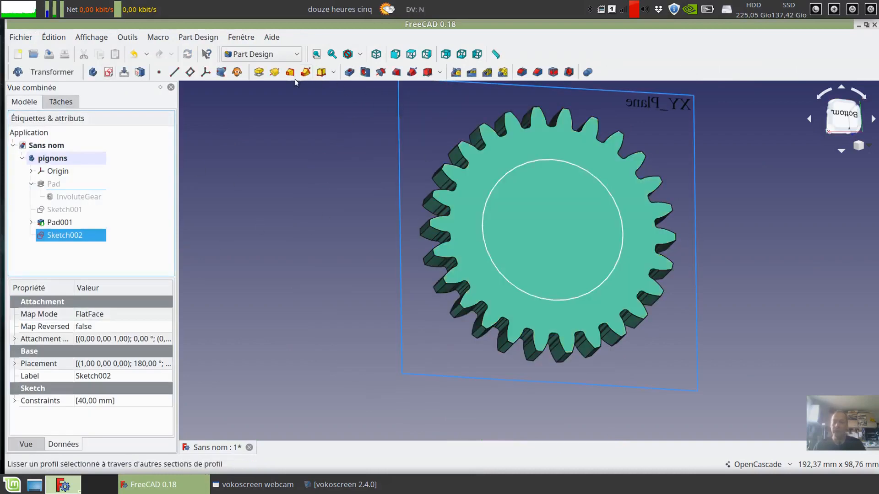
pyautogui.click(258, 72)
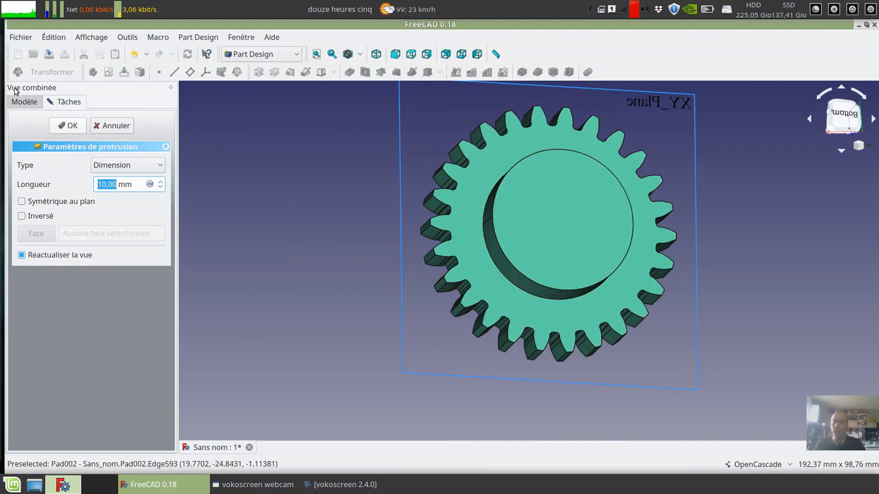
pyautogui.click(30, 105)
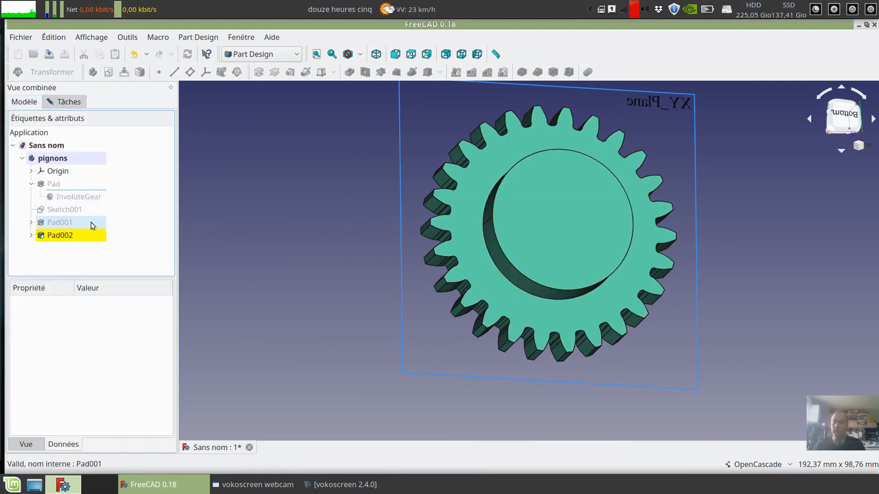
pyautogui.click(59, 102)
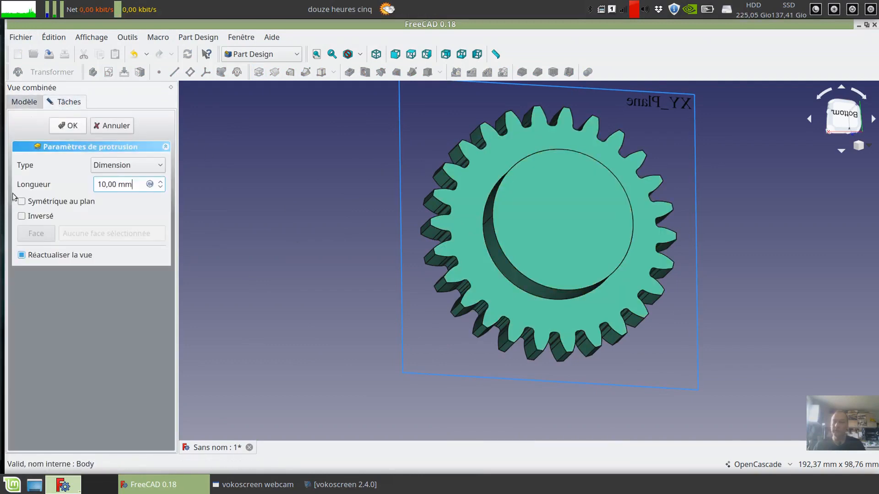
pyautogui.click(149, 184)
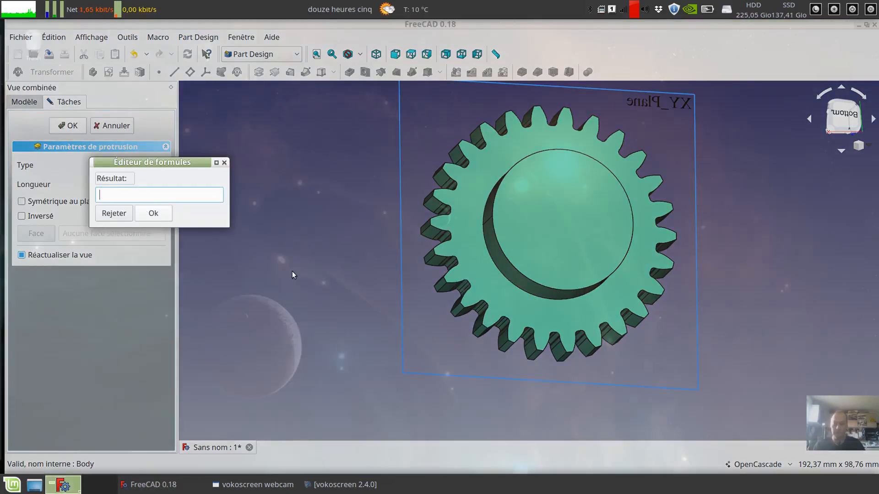
pyautogui.write('pad')
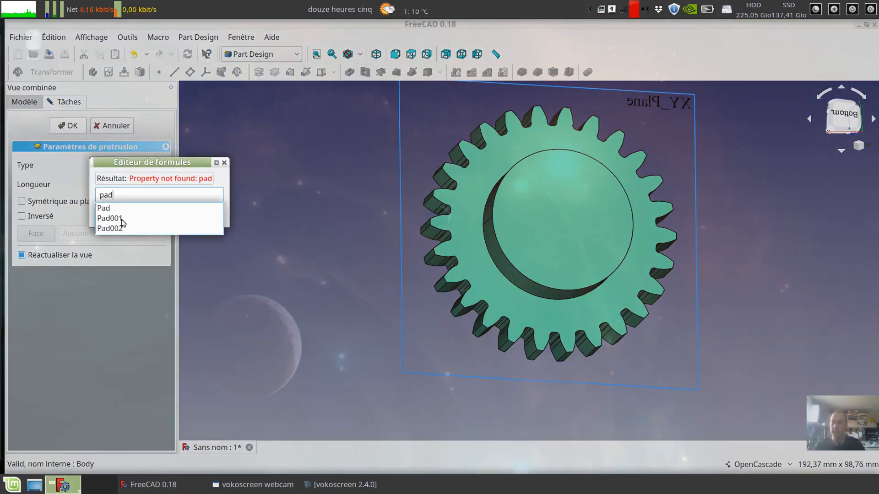
pyautogui.click(122, 219)
pyautogui.write('.c')
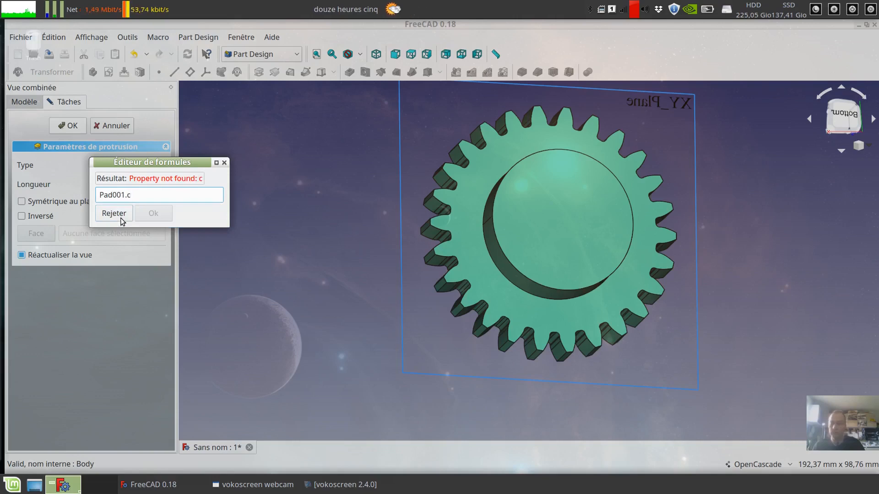
pyautogui.press('BackSpace')
pyautogui.write('l')
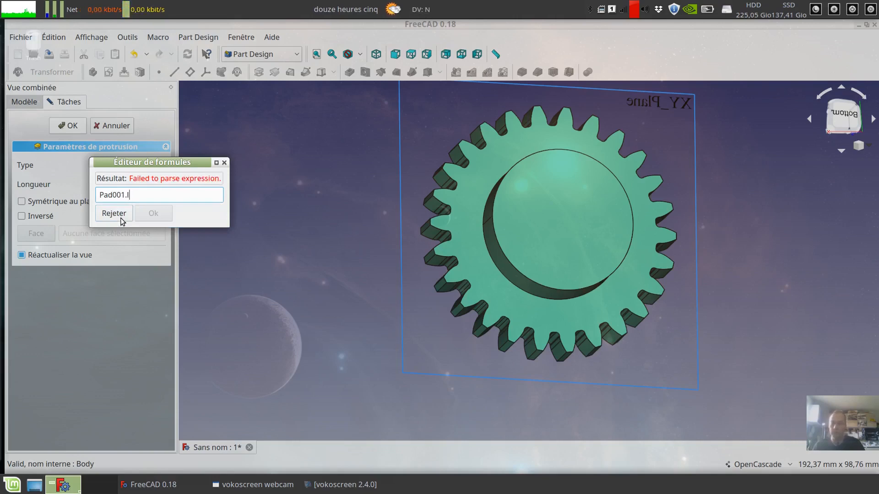
pyautogui.write('e')
pyautogui.click(119, 209)
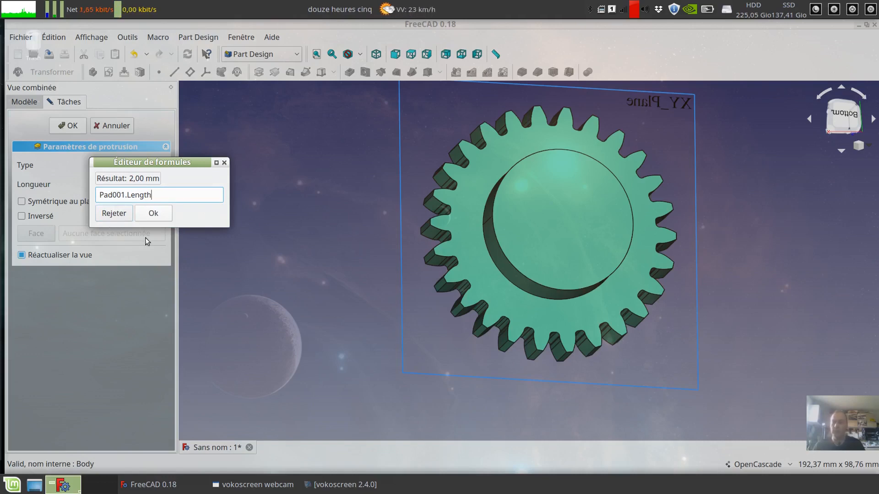
pyautogui.moveTo(128, 166); pyautogui.dragTo(284, 173)
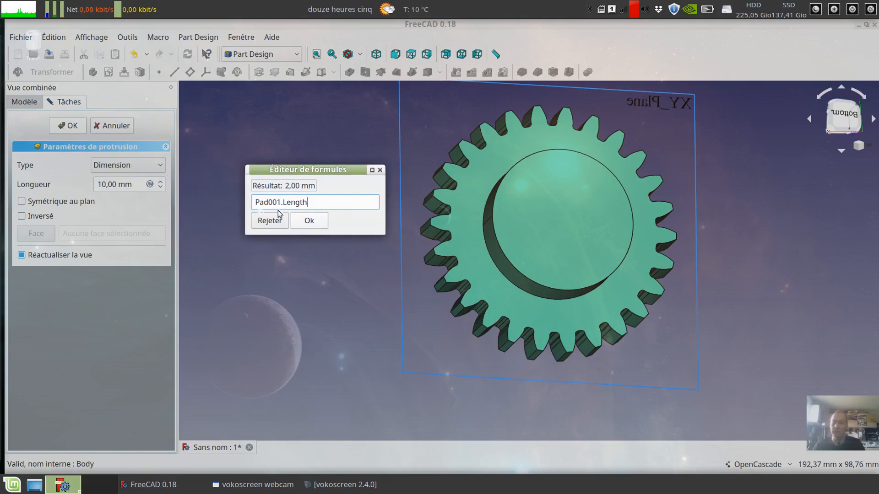
pyautogui.click(309, 221)
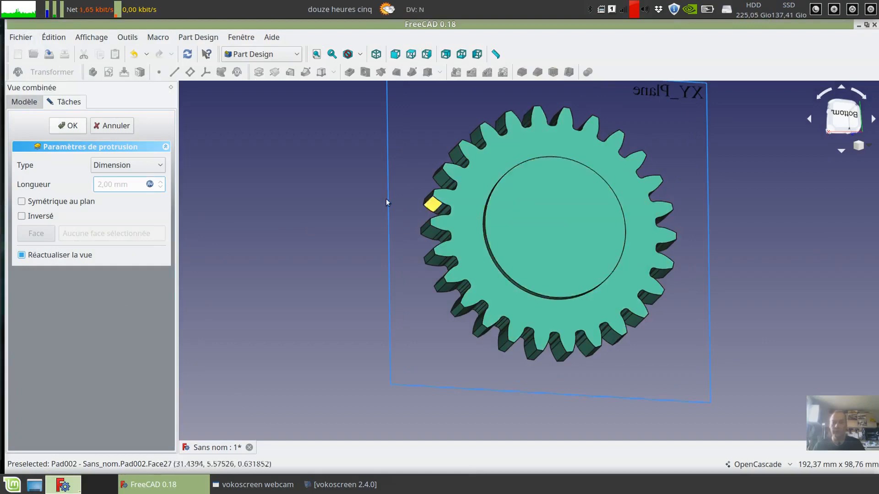
pyautogui.keyDown('ctrl'); pyautogui.moveTo(386, 199); pyautogui.dragTo(509, 193, button='right'); pyautogui.keyUp('ctrl')
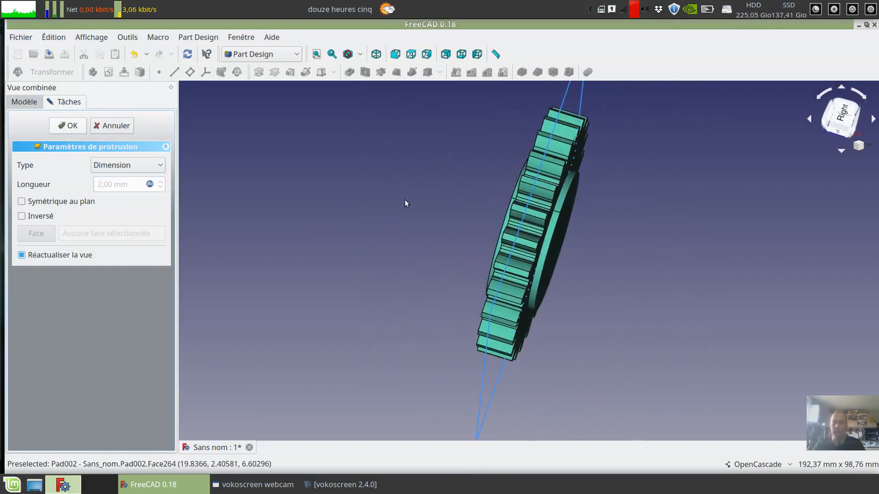
pyautogui.press('Return')
# - Set the front hub sketch's diam_surepaisseur diameter constraint to 30 mm and recompute the model to check both hubs
pyautogui.keyDown('ctrl'); pyautogui.moveTo(404, 200); pyautogui.dragTo(368, 211, button='right'); pyautogui.keyUp('ctrl')
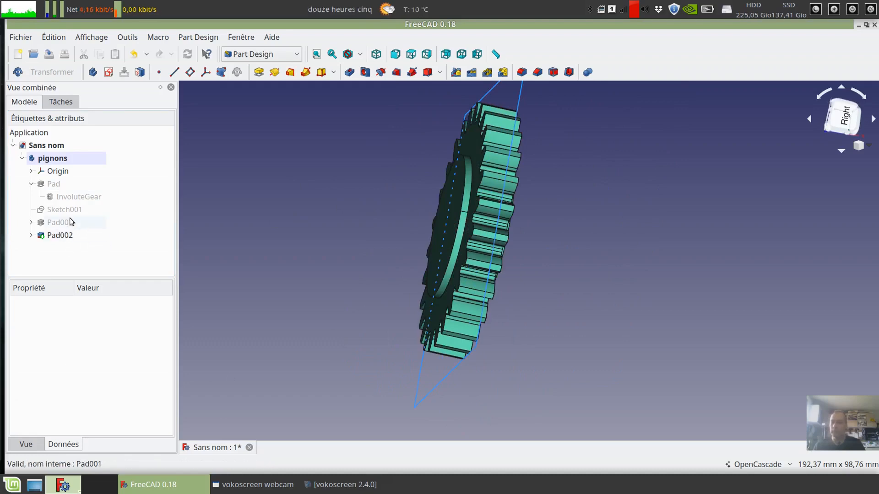
pyautogui.click(31, 222)
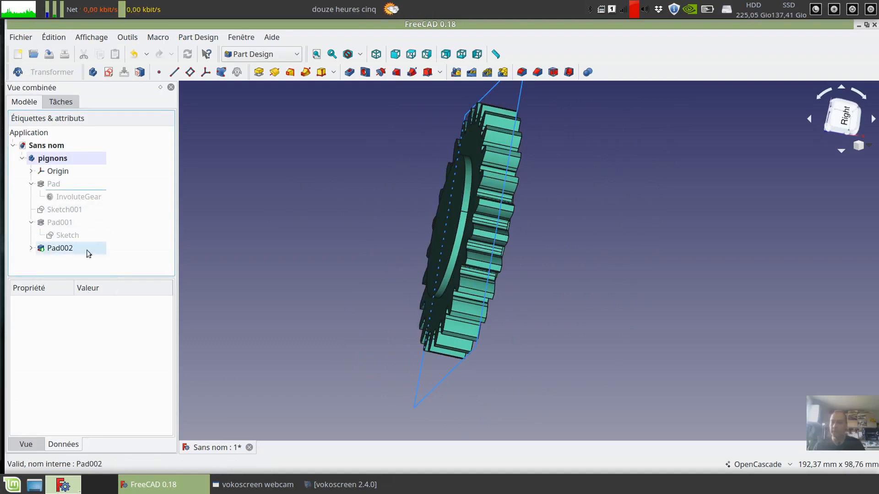
pyautogui.click(67, 235)
pyautogui.doubleClick(51, 401)
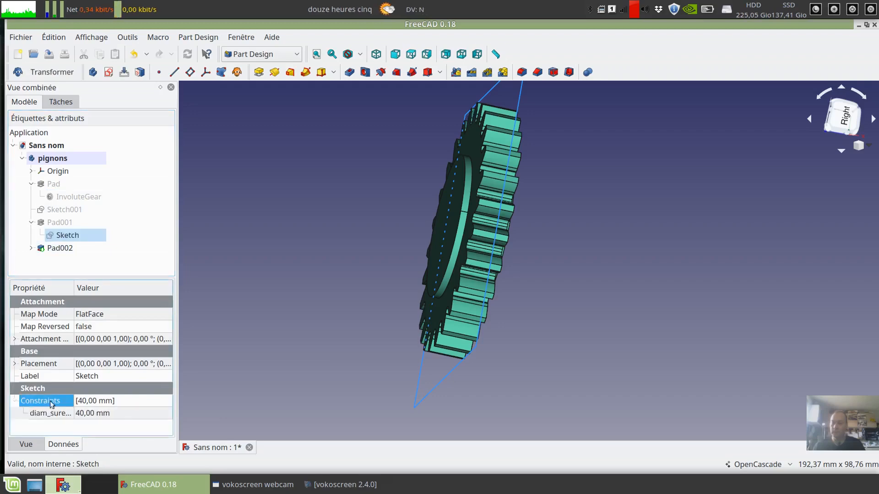
pyautogui.click(78, 415)
pyautogui.moveTo(83, 415); pyautogui.dragTo(78, 416)
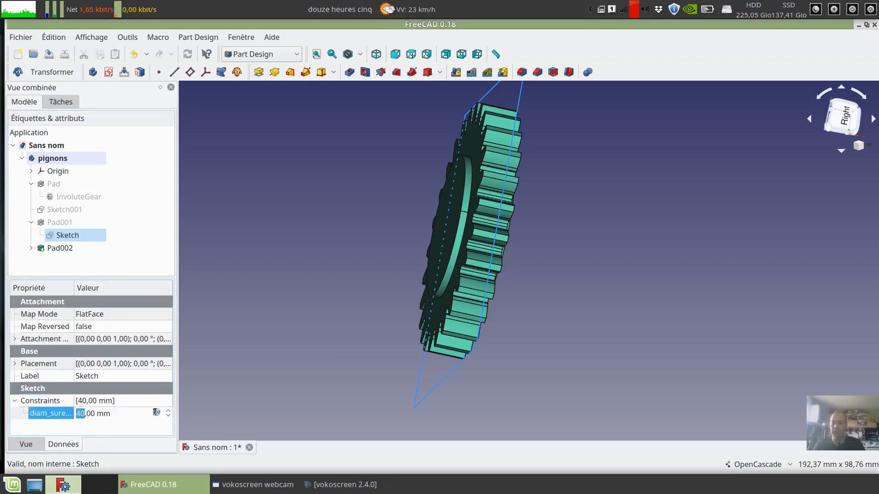
pyautogui.write('30')
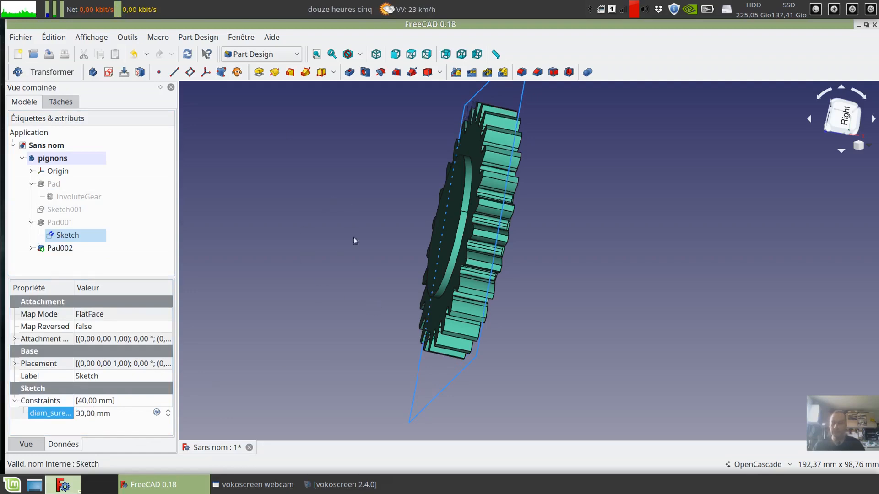
pyautogui.press('Return')
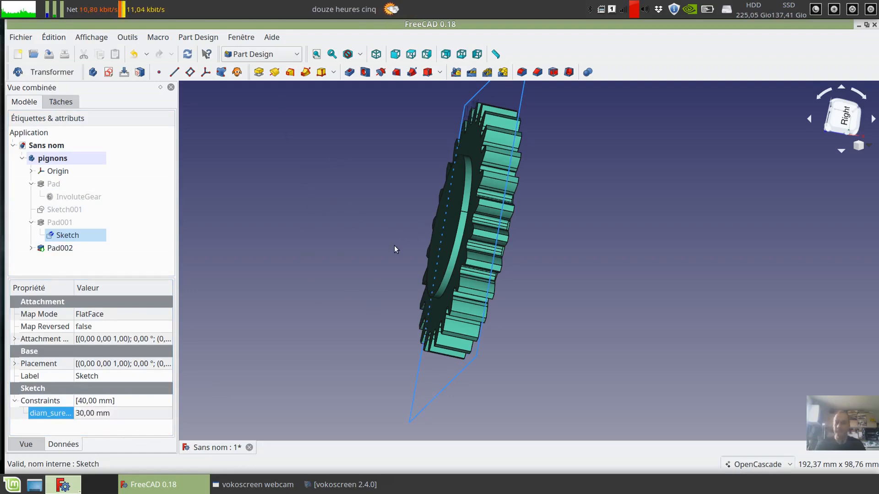
pyautogui.press('2')
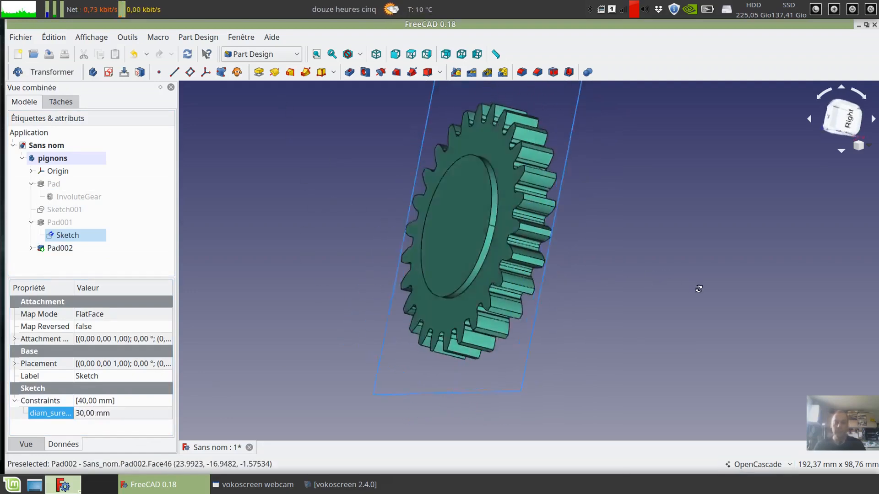
pyautogui.click(188, 54)
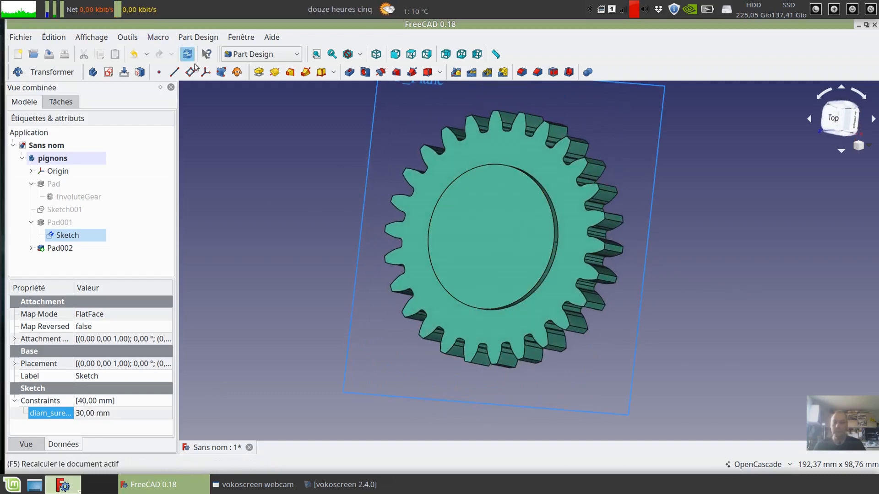
pyautogui.moveTo(683, 264); pyautogui.dragTo(366, 247, button='middle')
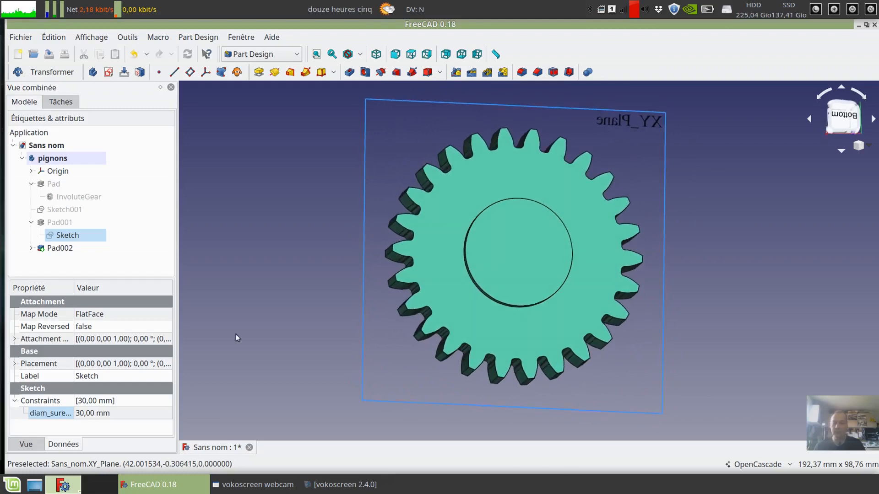
# - Set the front hub's diameter constraint to 40 mm and recompute the model
pyautogui.click(80, 413)
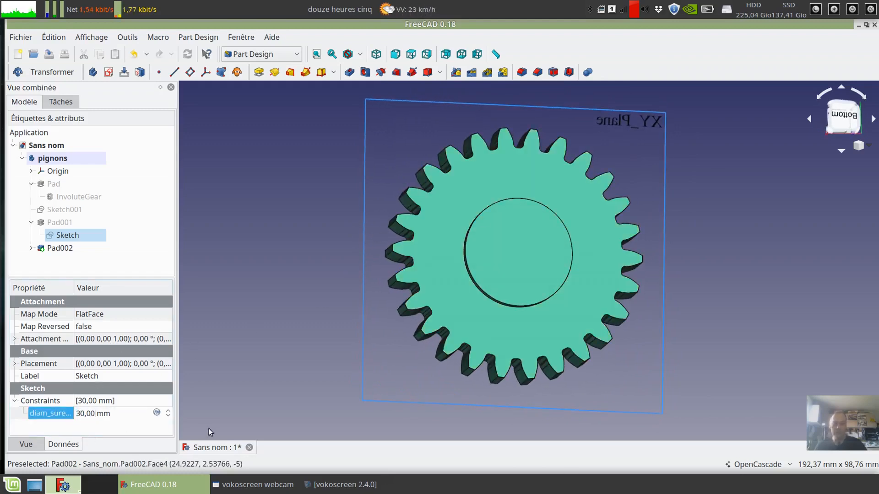
pyautogui.press('BackSpace')
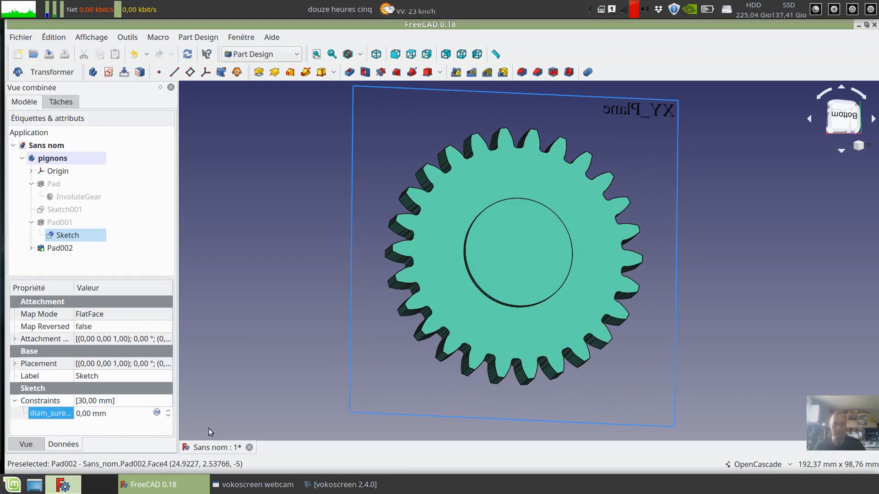
pyautogui.write('4')
pyautogui.press('Return')
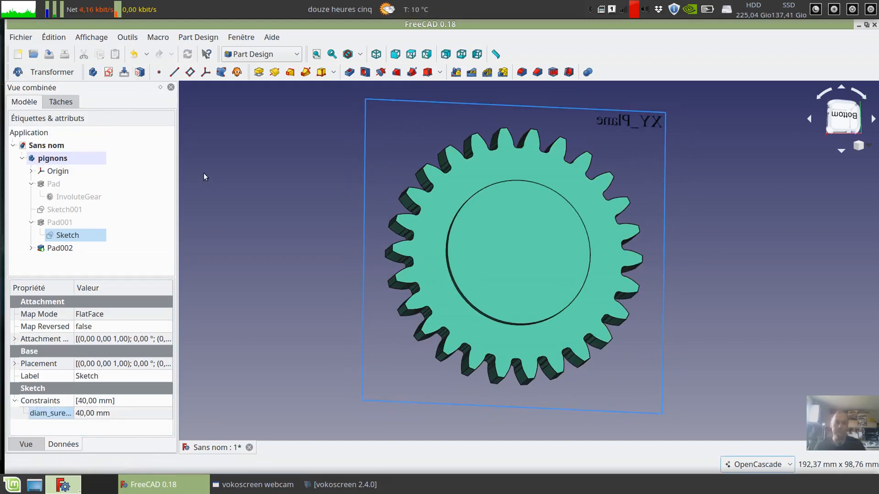
# - Set the front hub's pad length (Pad001) to 5 mm and recompute, checking both hubs from the side
pyautogui.click(411, 54)
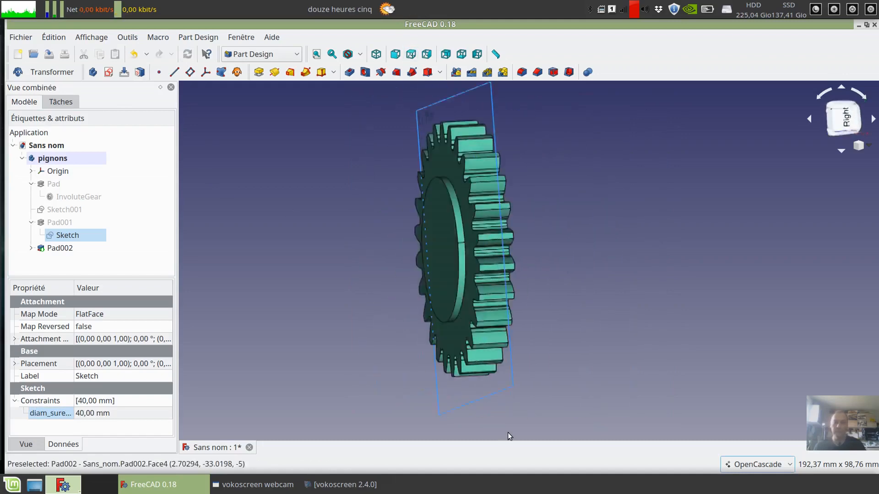
pyautogui.click(426, 54)
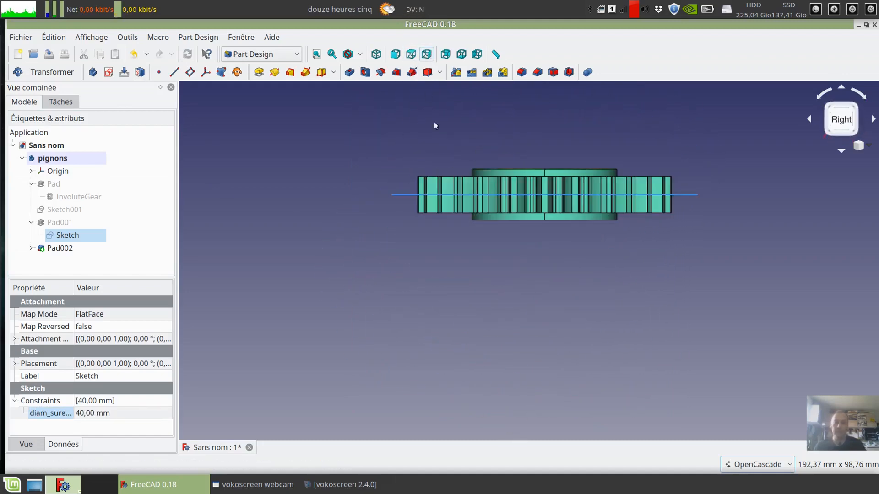
pyautogui.click(15, 401)
pyautogui.click(51, 224)
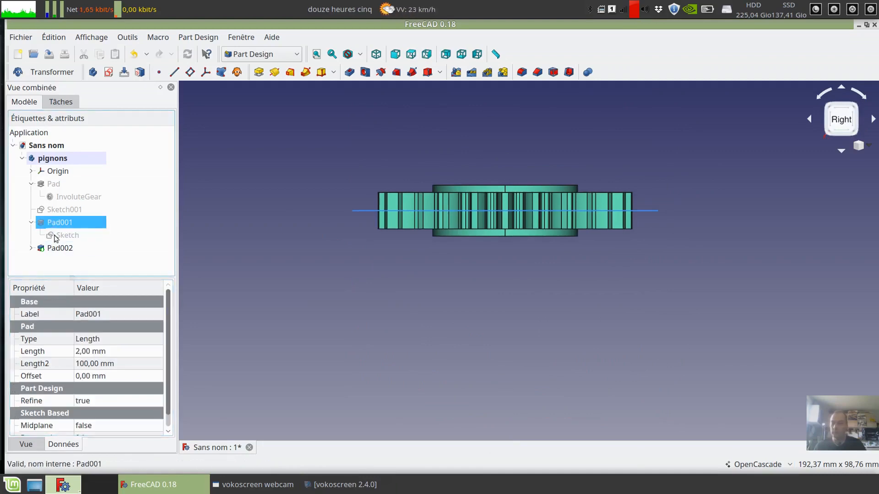
pyautogui.click(78, 351)
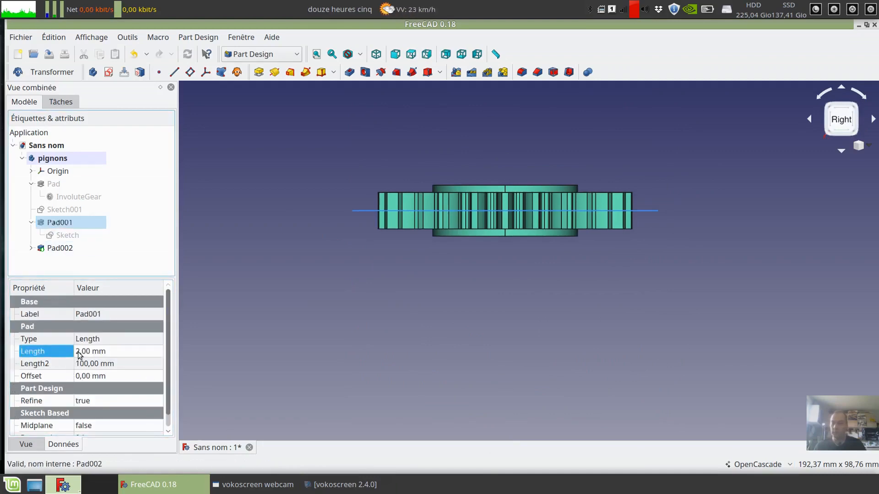
pyautogui.click(80, 351)
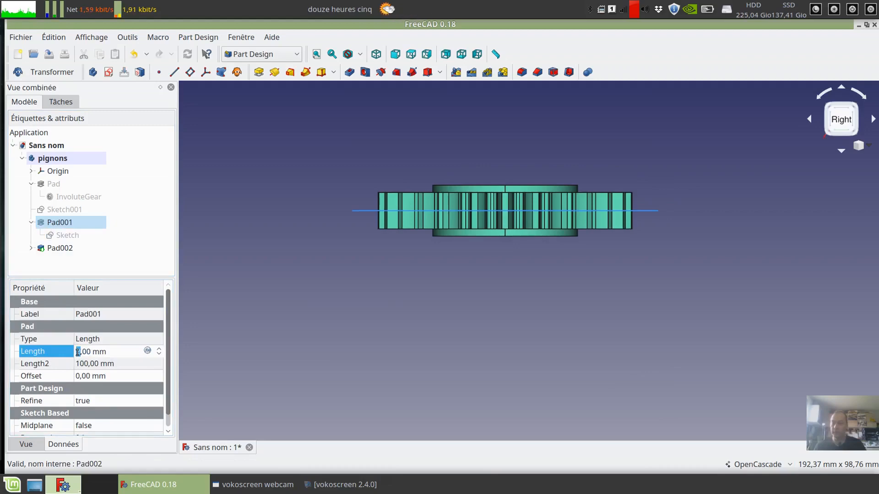
pyautogui.write('5')
pyautogui.press('Return')
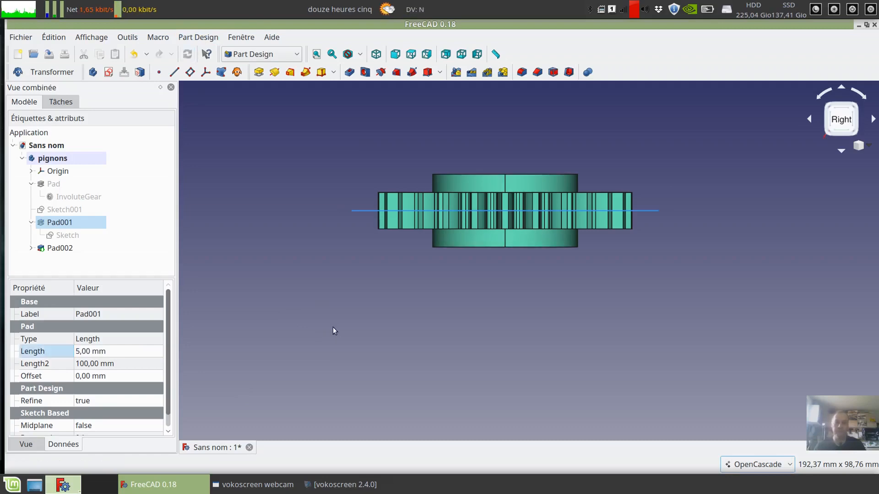
# - Restore the front hub's pad length to 2 mm and recompute the model
pyautogui.click(78, 355)
pyautogui.press('BackSpace')
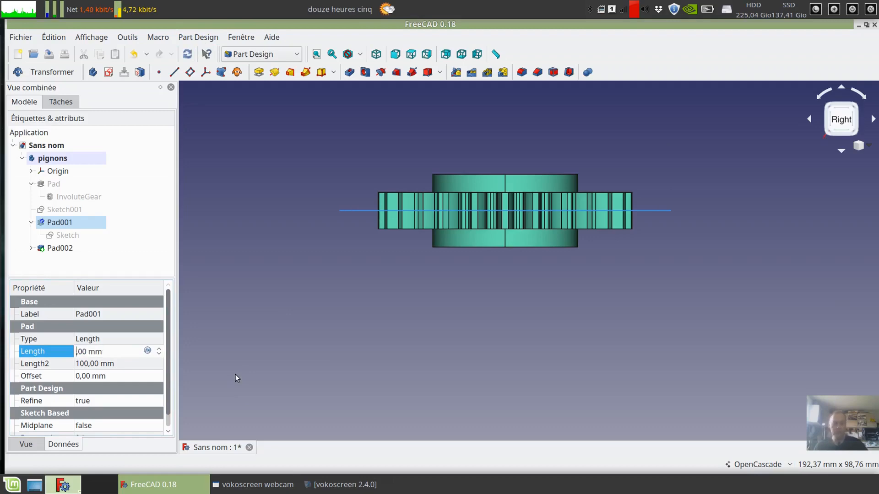
pyautogui.write('2')
pyautogui.press('Return')
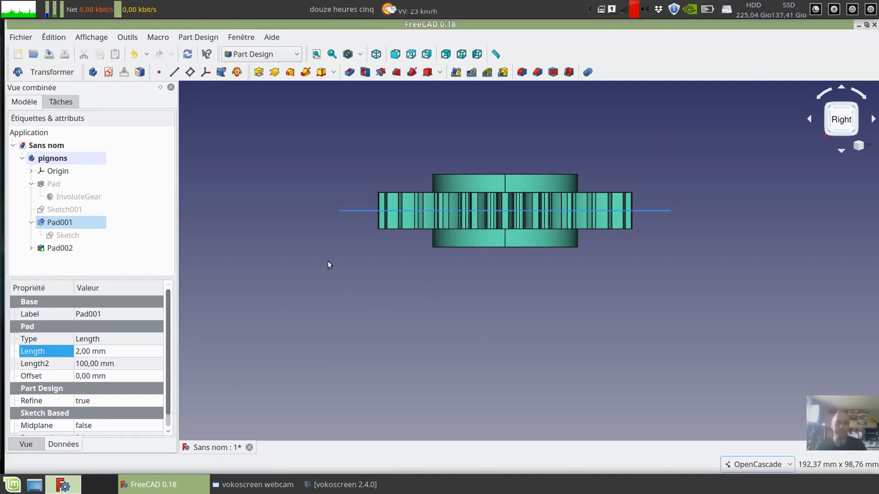
pyautogui.press('F5')
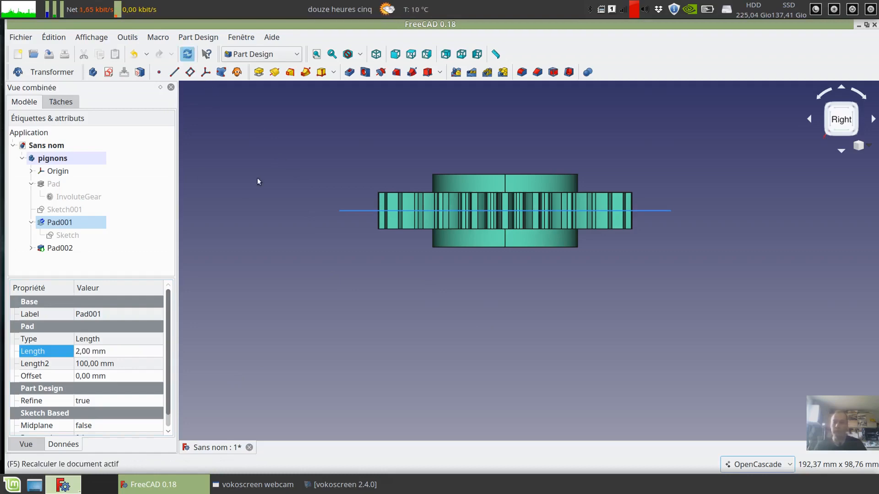
pyautogui.moveTo(285, 166); pyautogui.dragTo(324, 262, button='middle')
pyautogui.moveTo(293, 326); pyautogui.dragTo(310, 231, button='middle')
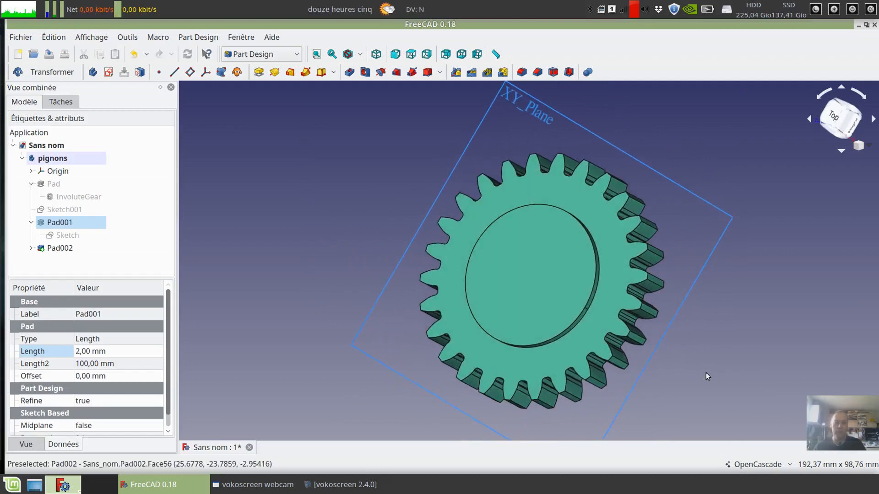
pyautogui.moveTo(706, 372); pyautogui.dragTo(553, 337, button='middle')
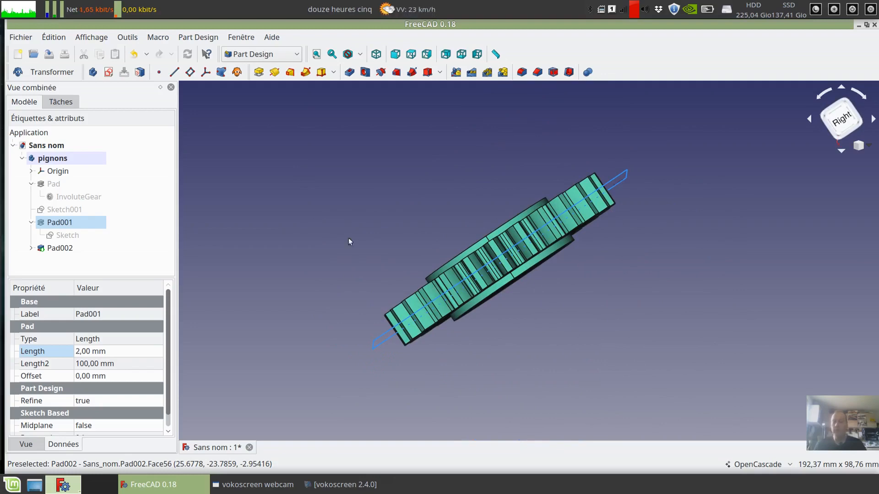
pyautogui.moveTo(412, 215); pyautogui.dragTo(373, 275, button='middle')
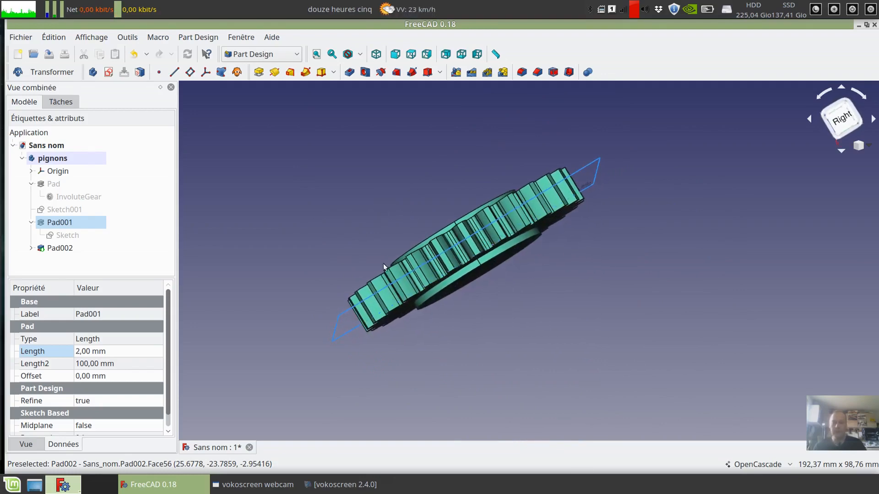
# - Set the length of the toothed gear body's pad to 30 mm, recompute and check that the hubs follow its faces
pyautogui.click(62, 186)
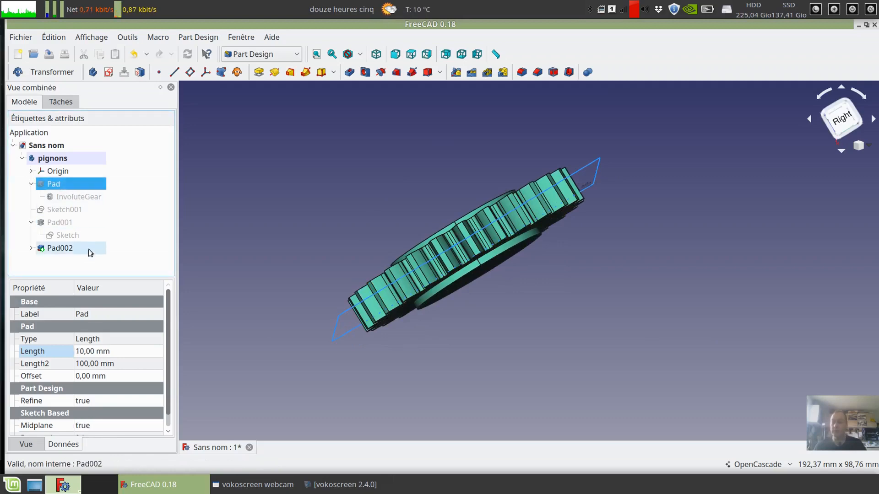
pyautogui.click(89, 352)
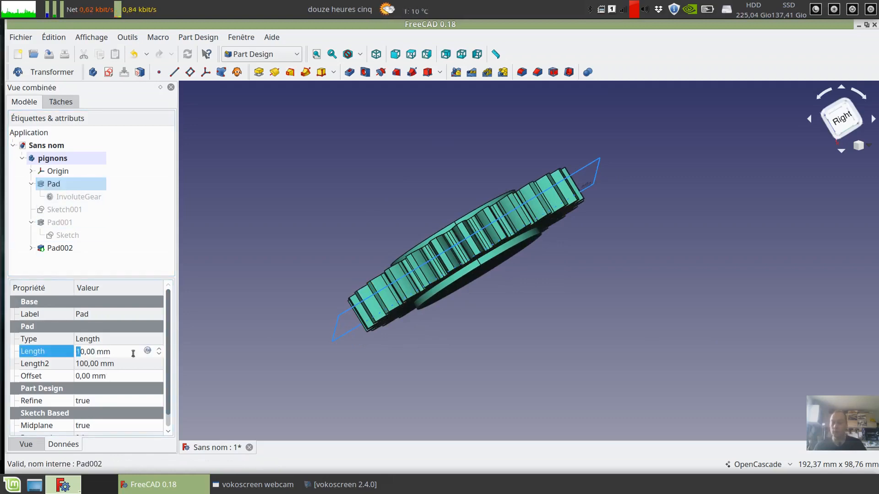
pyautogui.write('3')
pyautogui.press('Return')
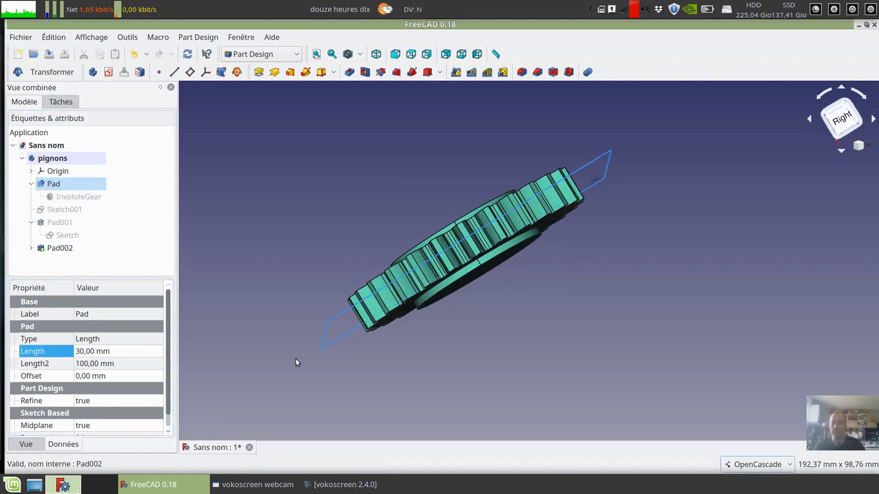
pyautogui.click(187, 54)
pyautogui.moveTo(694, 204); pyautogui.dragTo(658, 284, button='middle')
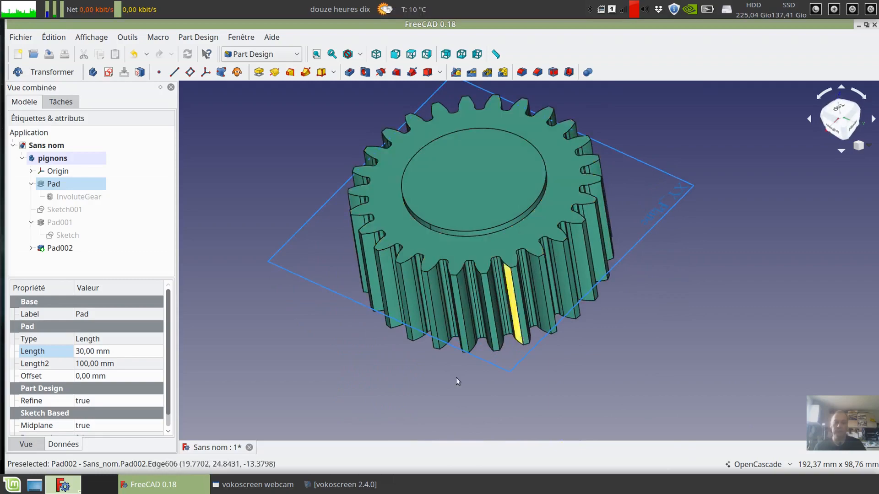
pyautogui.moveTo(272, 317); pyautogui.dragTo(554, 370, button='middle')
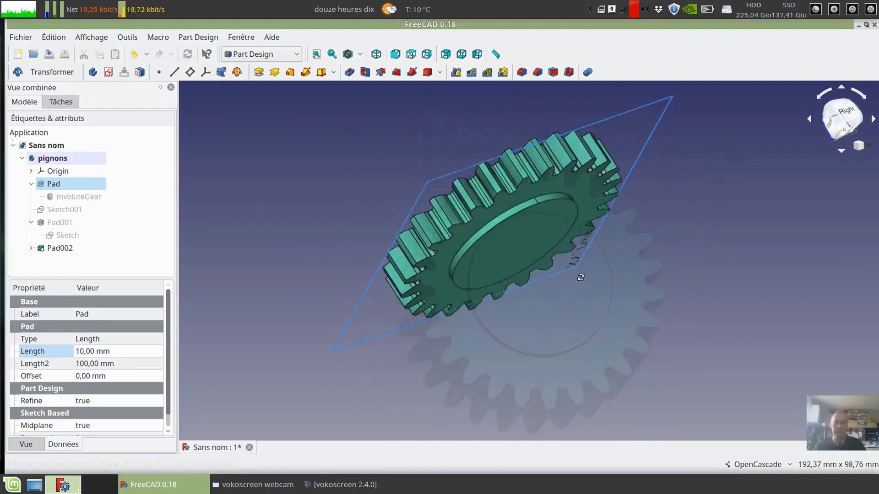
# - Examine the gear from several angles, checking the raised hubs on both faces
pyautogui.moveTo(578, 276); pyautogui.dragTo(595, 375, button='middle')
pyautogui.moveTo(289, 309); pyautogui.dragTo(301, 281, button='middle')
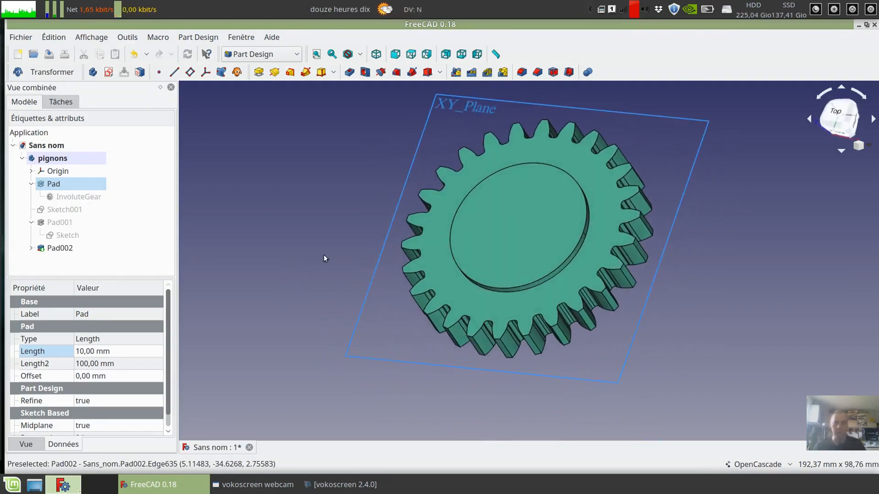
pyautogui.moveTo(350, 199); pyautogui.dragTo(352, 224, button='middle')
pyautogui.moveTo(638, 250); pyautogui.dragTo(629, 234, button='middle')
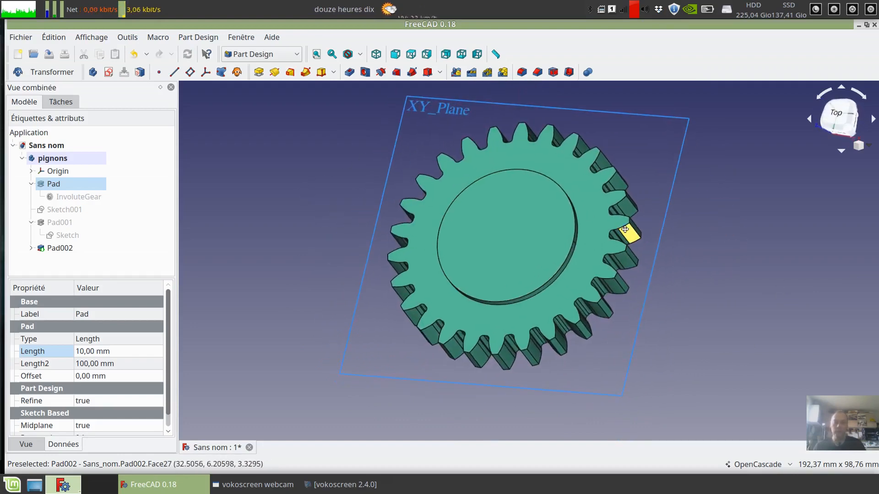
pyautogui.moveTo(271, 200); pyautogui.dragTo(296, 210, button='middle')
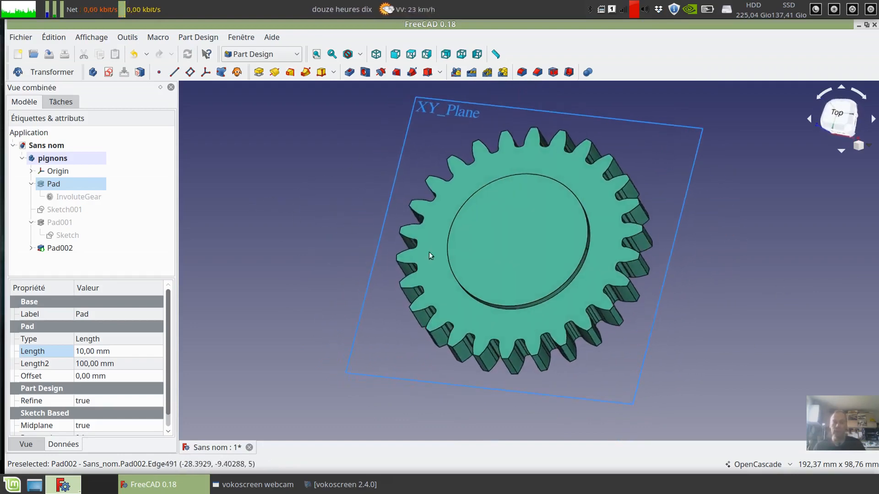
pyautogui.moveTo(783, 309); pyautogui.dragTo(750, 313, button='middle')
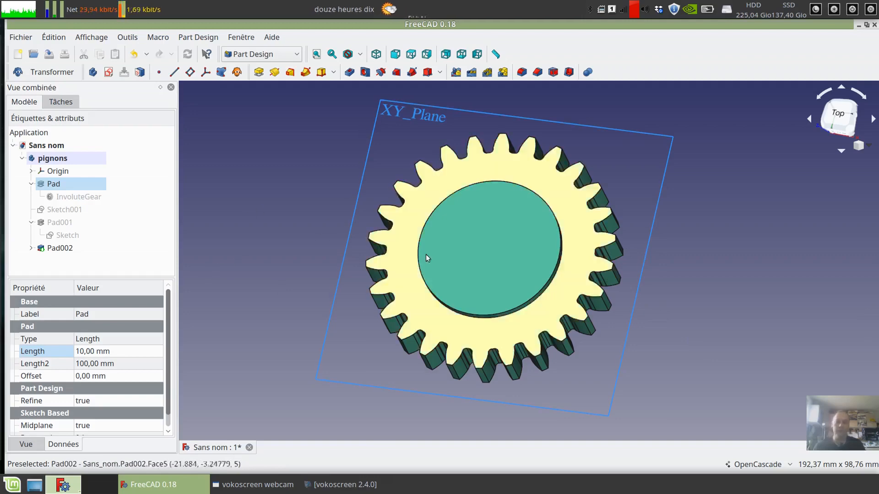
pyautogui.moveTo(762, 267); pyautogui.dragTo(456, 218, button='middle')
pyautogui.moveTo(586, 280); pyautogui.dragTo(769, 271, button='middle')
pyautogui.moveTo(350, 248); pyautogui.dragTo(349, 210, button='middle')
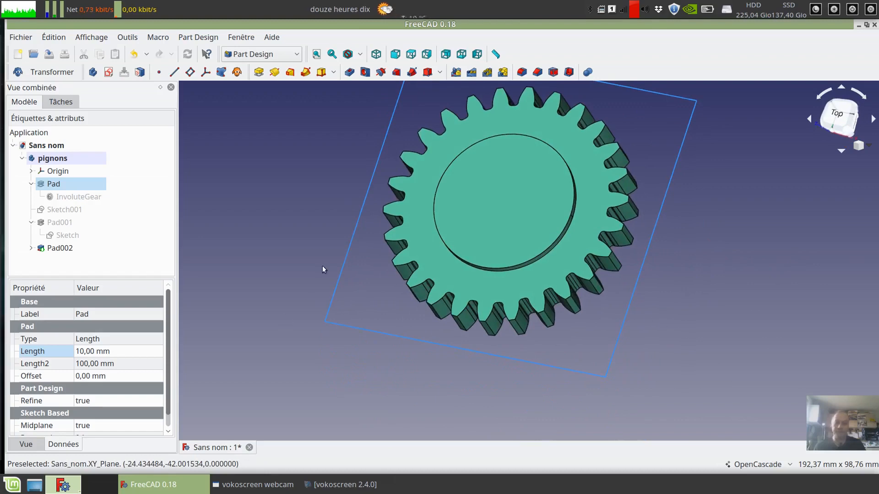
pyautogui.moveTo(610, 320); pyautogui.dragTo(616, 357, button='middle')
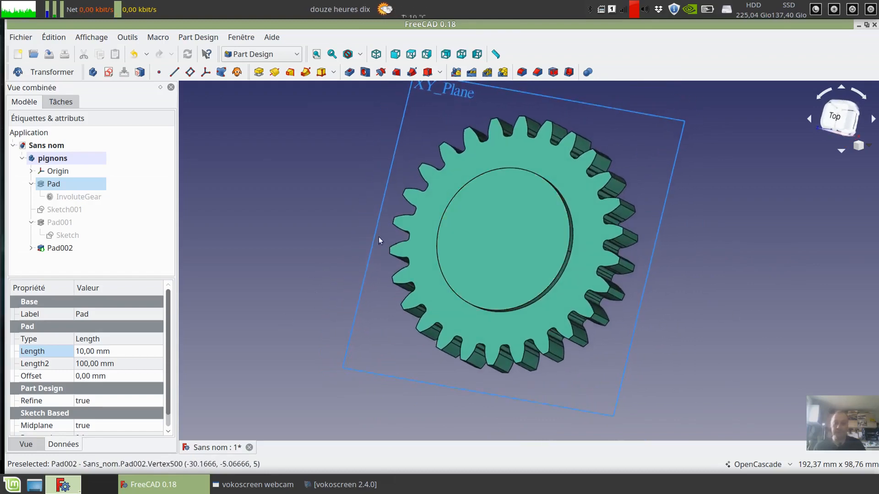
pyautogui.moveTo(362, 226); pyautogui.dragTo(346, 207, button='middle')
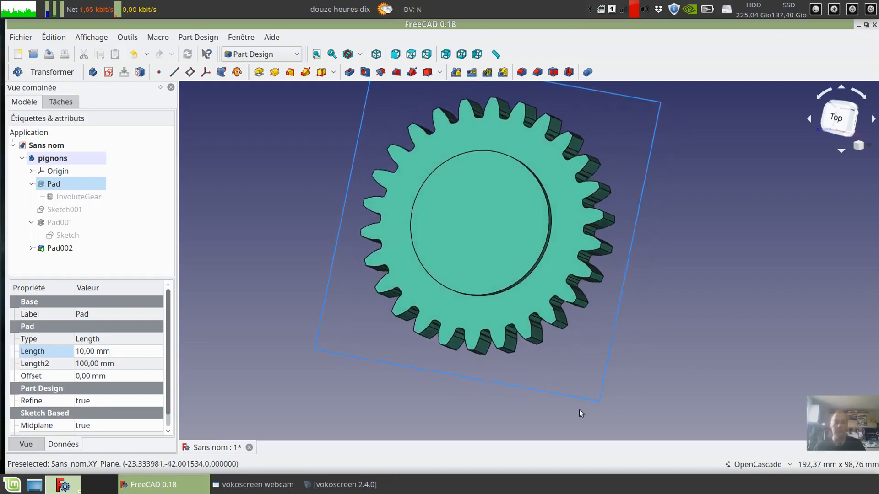
pyautogui.moveTo(613, 298); pyautogui.dragTo(638, 309, button='middle')
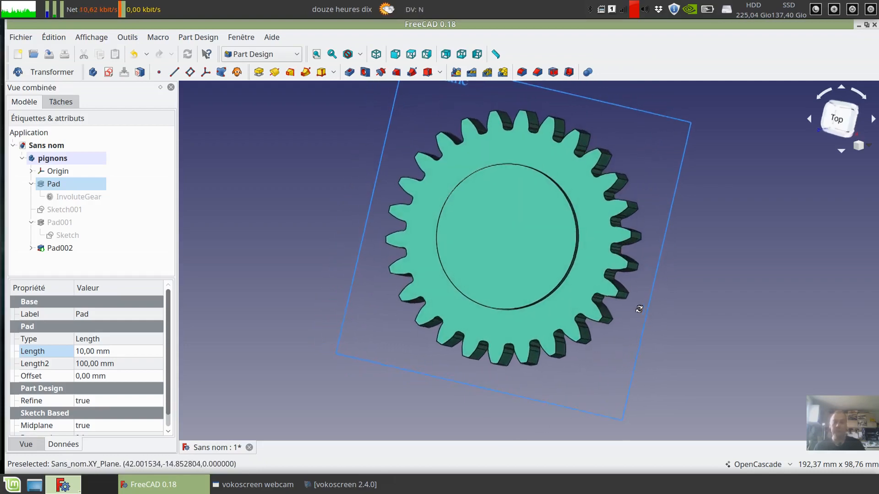
pyautogui.moveTo(741, 304); pyautogui.dragTo(741, 316, button='middle')
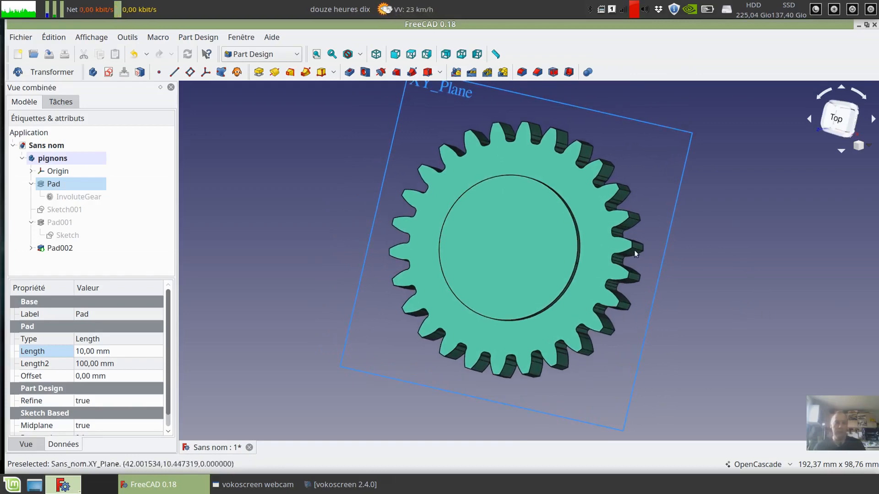
pyautogui.moveTo(667, 305); pyautogui.dragTo(649, 348, button='middle')
pyautogui.click(498, 258)
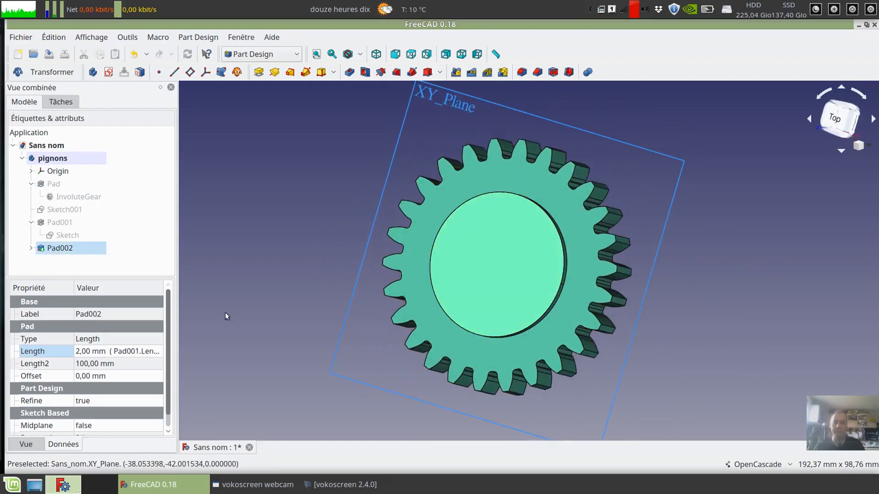
pyautogui.moveTo(314, 242); pyautogui.dragTo(337, 241, button='middle')
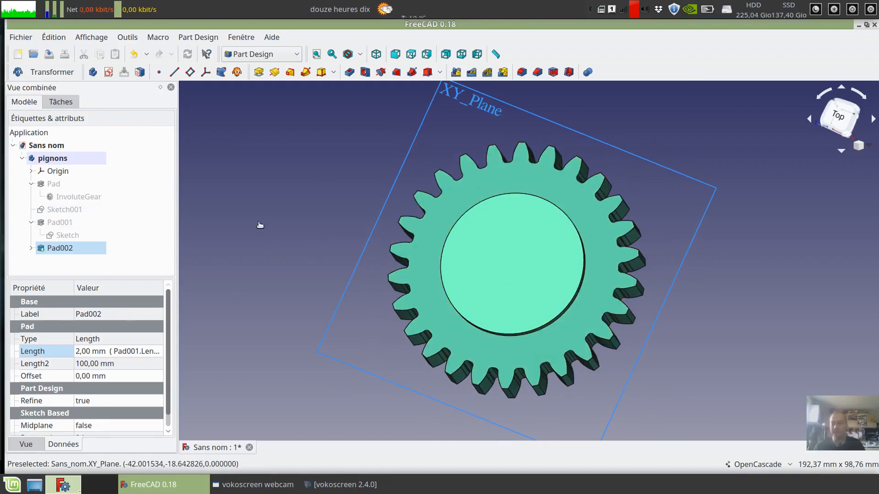
pyautogui.click(68, 250)
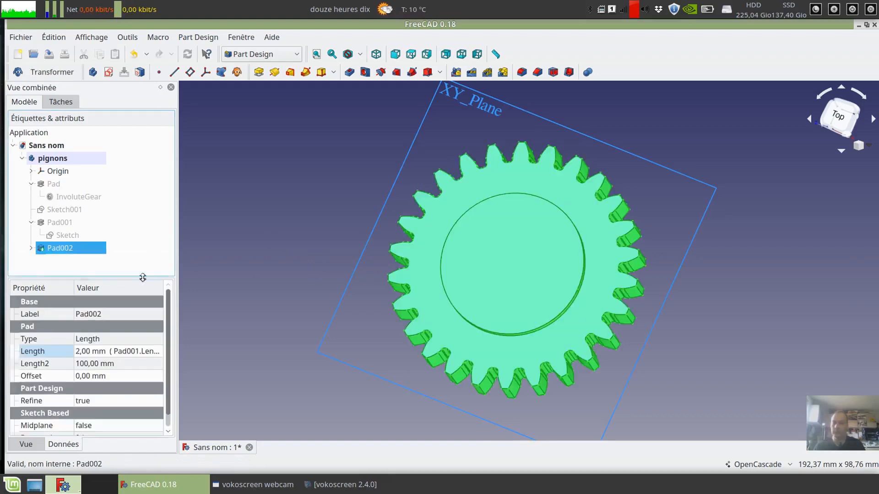
pyautogui.click(83, 270)
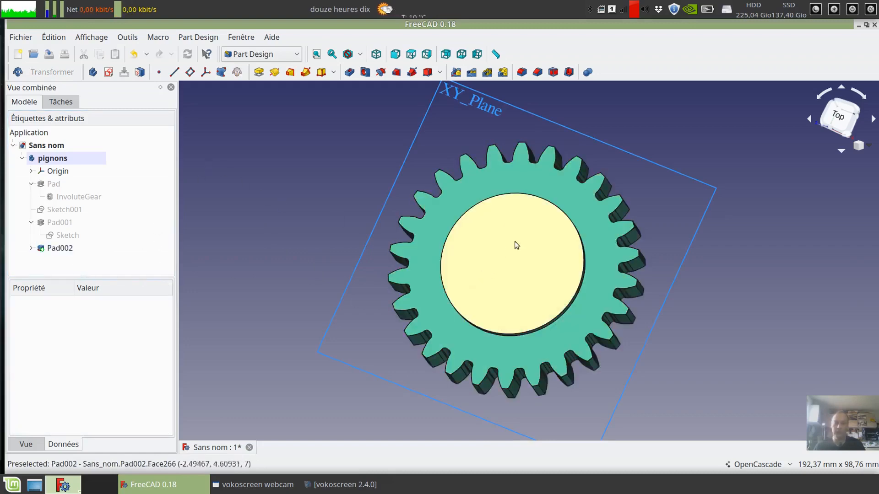
# - Attach Sketch001 to the flat face of the raised hub (Pad002) with the FlatFace method
pyautogui.click(546, 276)
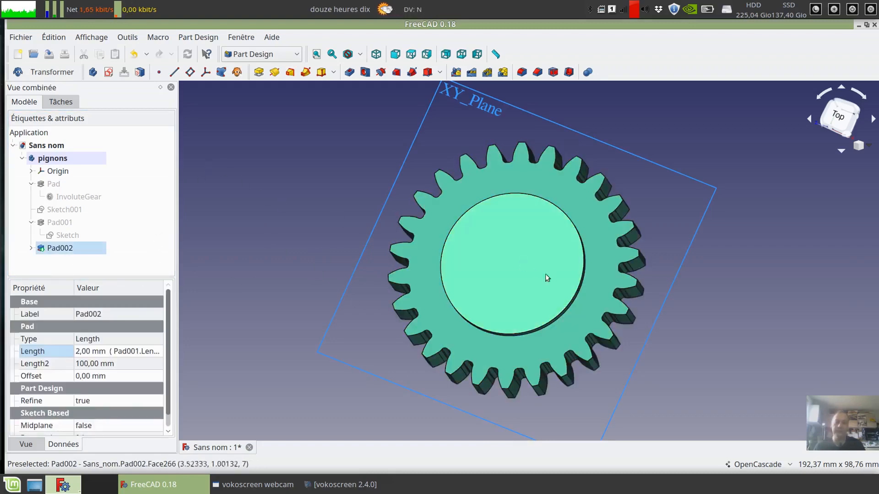
pyautogui.click(140, 72)
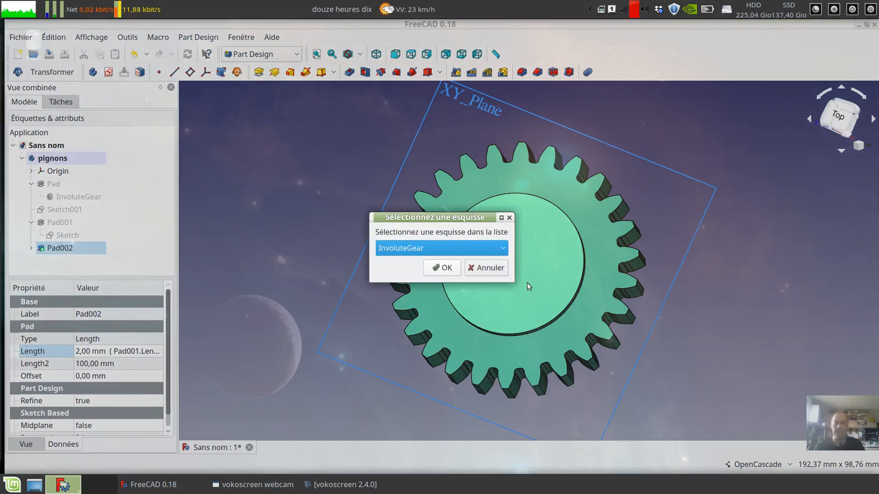
pyautogui.click(503, 250)
pyautogui.click(392, 276)
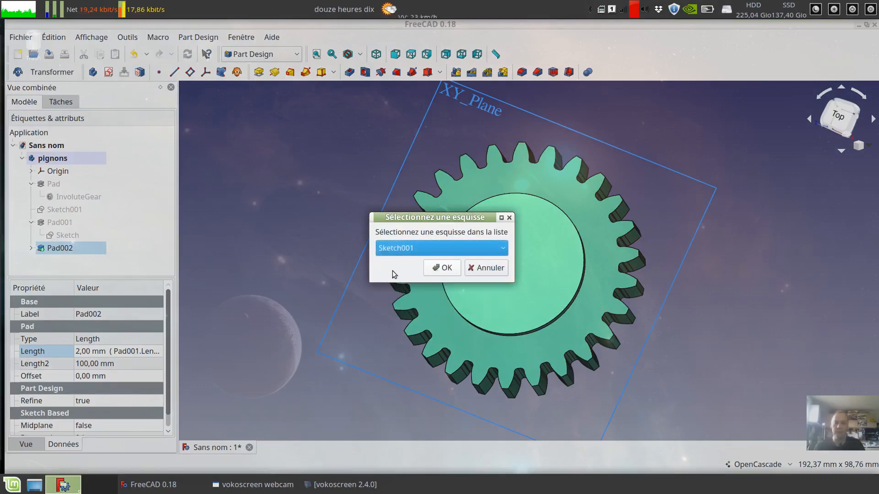
pyautogui.click(450, 268)
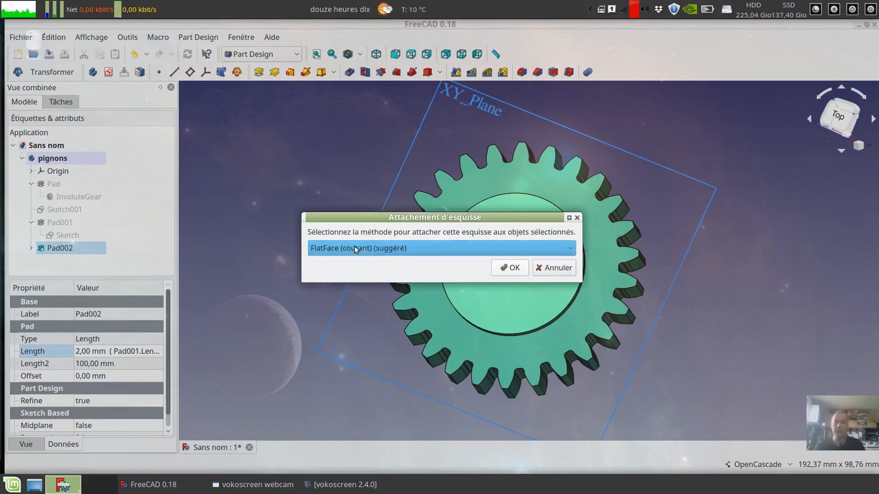
pyautogui.click(569, 249)
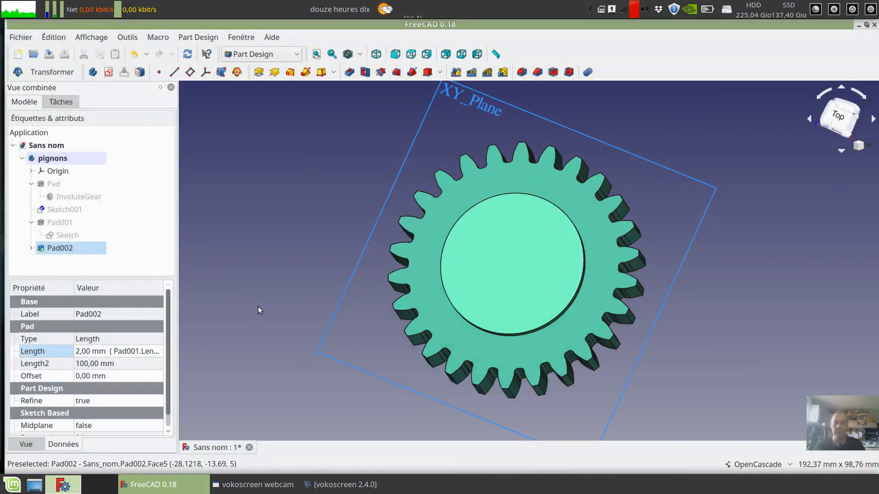
# - Check the keyed bore profile of Sketch001 on the hub face and close the sketch
pyautogui.moveTo(310, 157)
pyautogui.mouseDown(button='middle')
pyautogui.moveTo(304, 148)
pyautogui.moveTo(315, 171)
pyautogui.mouseUp(button='middle')
pyautogui.moveTo(532, 239); pyautogui.dragTo(559, 191, button='middle')
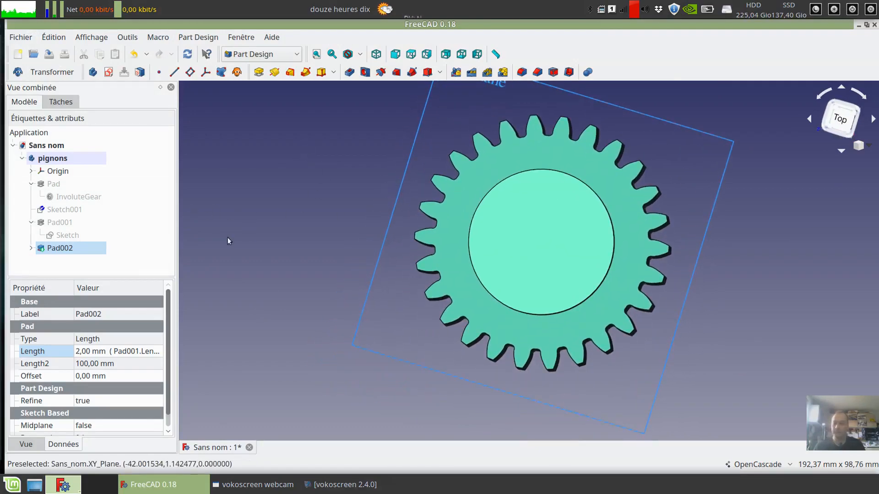
pyautogui.doubleClick(69, 210)
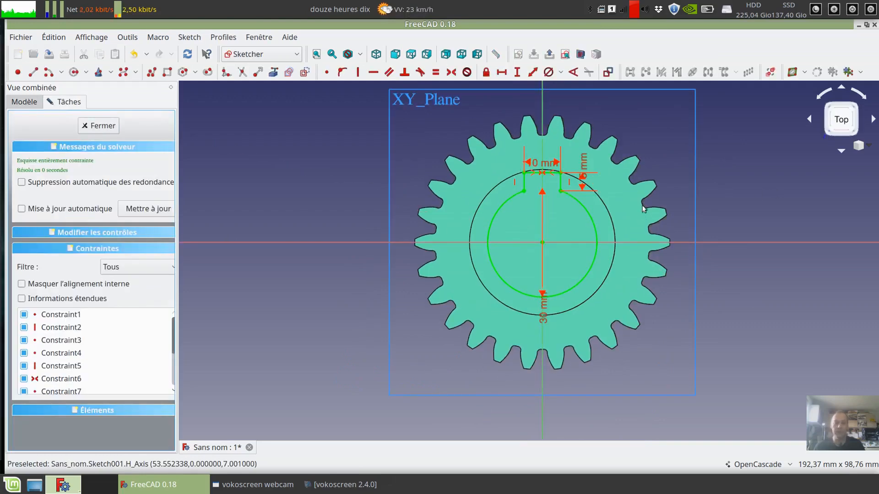
pyautogui.click(104, 128)
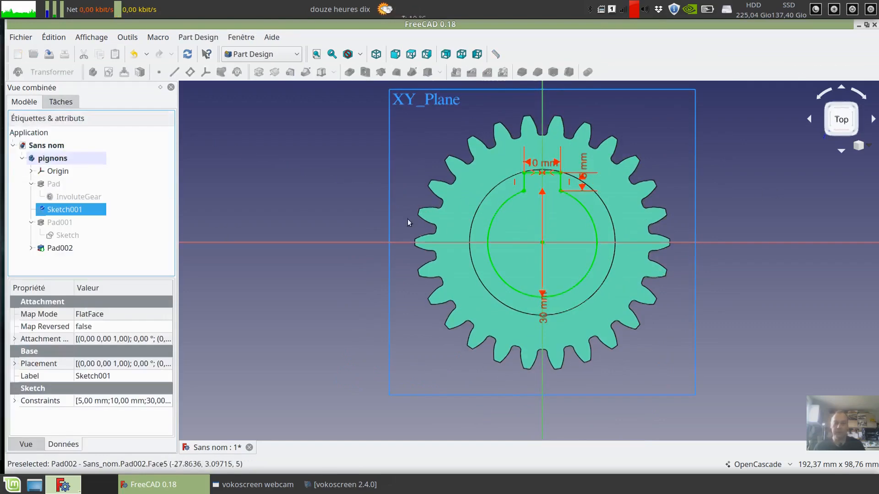
# - Cut a 10 mm deep pocket into the gear from the keyed bore sketch, Sketch001
pyautogui.moveTo(408, 218)
pyautogui.mouseDown(button='middle')
pyautogui.moveTo(372, 222)
pyautogui.moveTo(286, 183)
pyautogui.moveTo(267, 92)
pyautogui.moveTo(355, 151)
pyautogui.moveTo(224, 209)
pyautogui.mouseUp(button='middle')
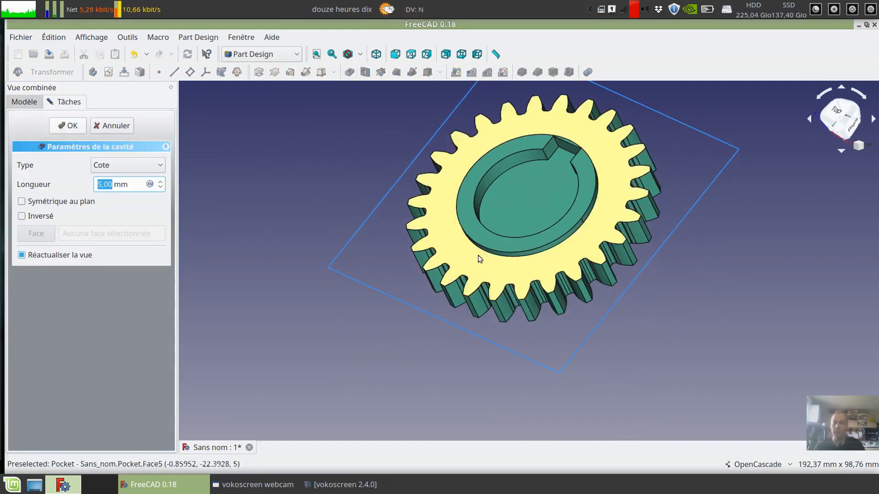
pyautogui.moveTo(243, 227); pyautogui.dragTo(296, 196, button='middle')
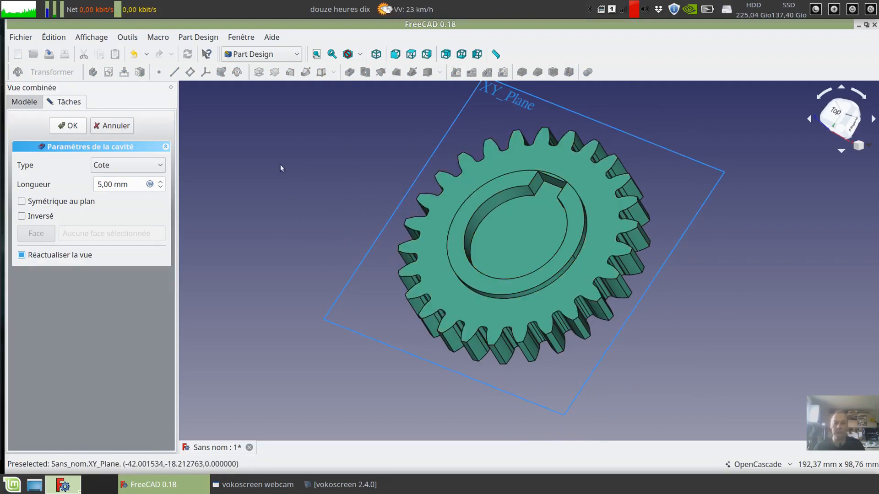
pyautogui.moveTo(257, 141); pyautogui.dragTo(284, 169, button='middle')
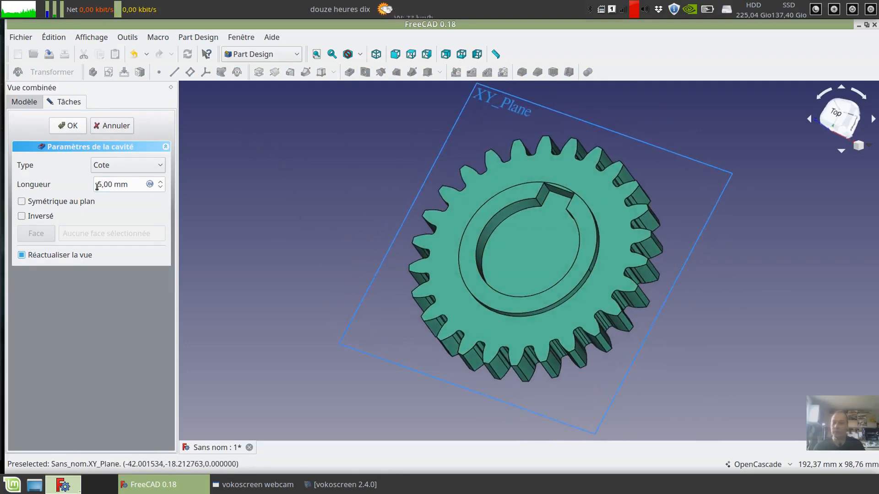
pyautogui.moveTo(102, 185); pyautogui.dragTo(96, 187)
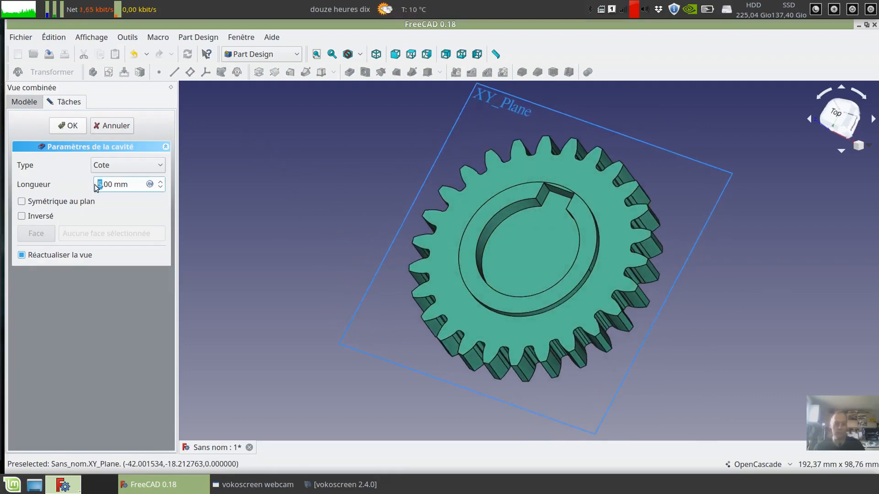
pyautogui.write('10')
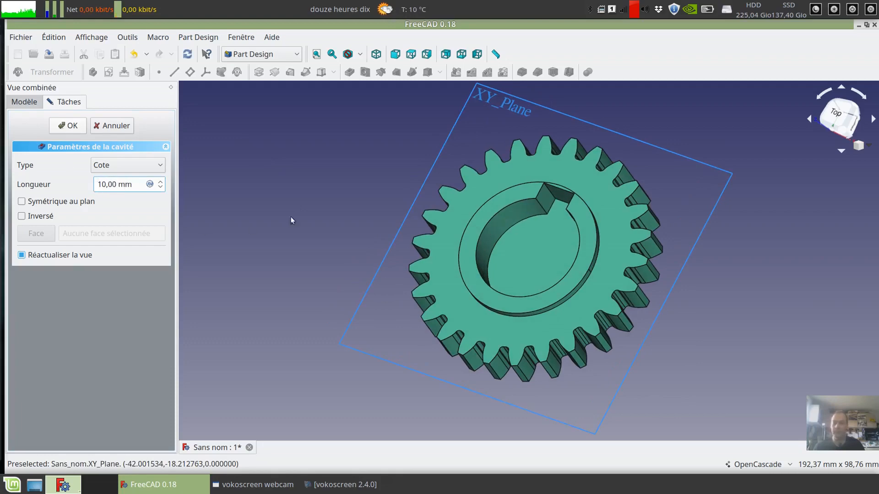
pyautogui.click(76, 126)
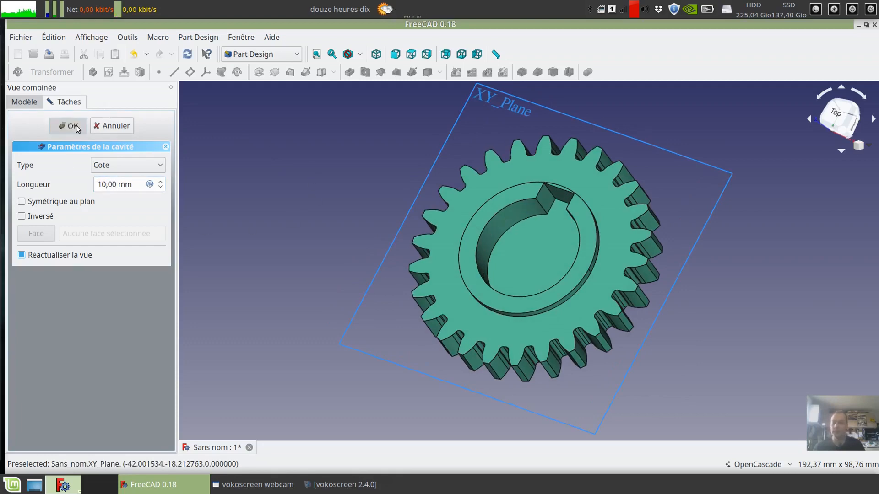
# - Inspect the keyed bore, and remove the pocket together with Sketch001's attachment to the hub face
pyautogui.moveTo(307, 225); pyautogui.dragTo(298, 197, button='middle')
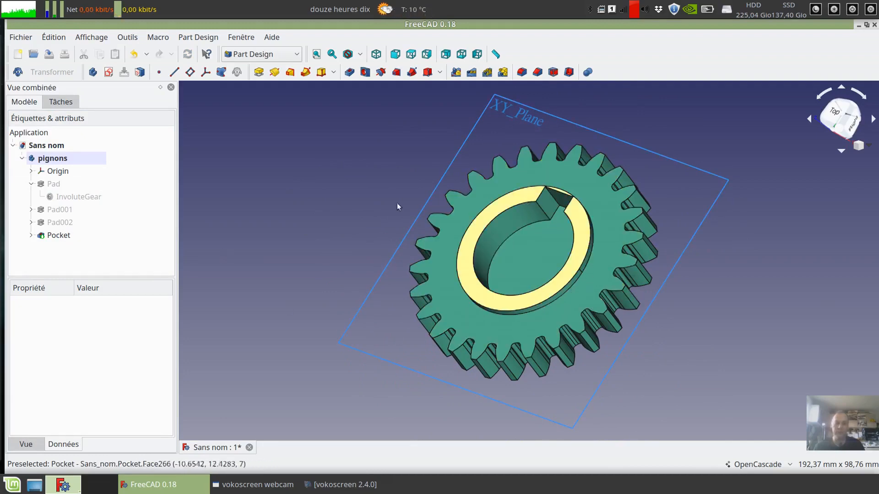
pyautogui.moveTo(304, 239); pyautogui.dragTo(259, 213, button='middle')
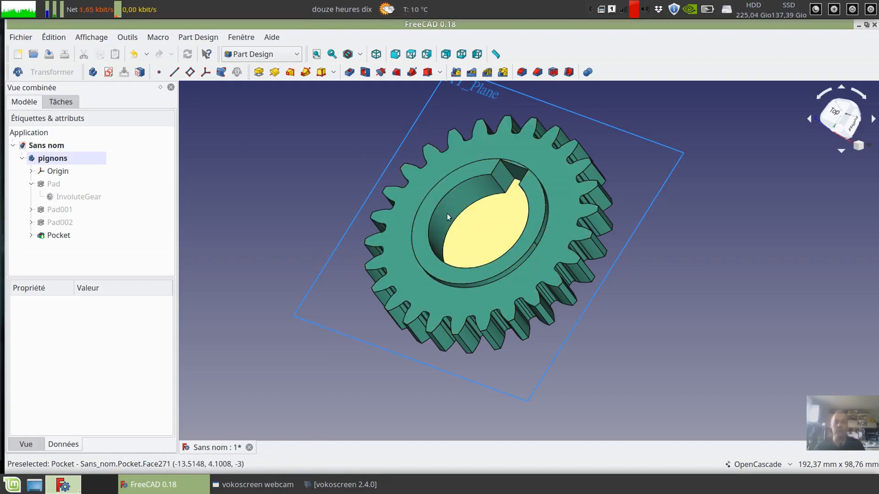
pyautogui.moveTo(280, 199); pyautogui.dragTo(317, 239, button='middle')
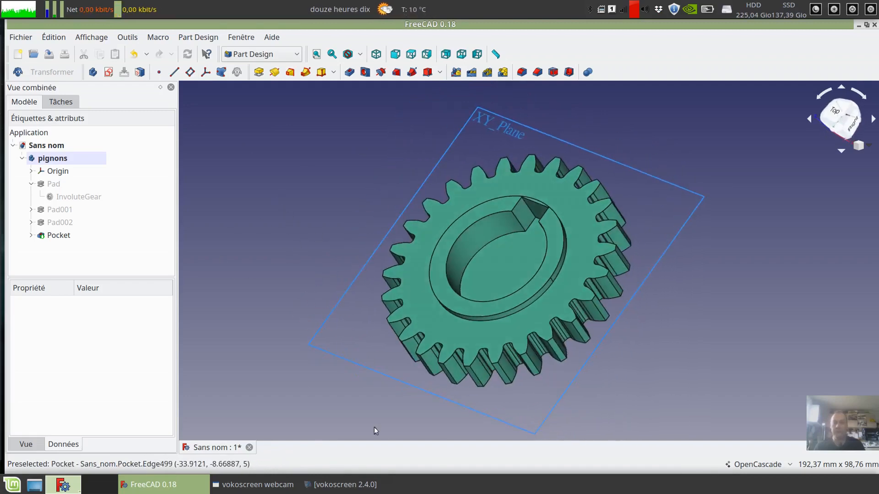
pyautogui.click(66, 236)
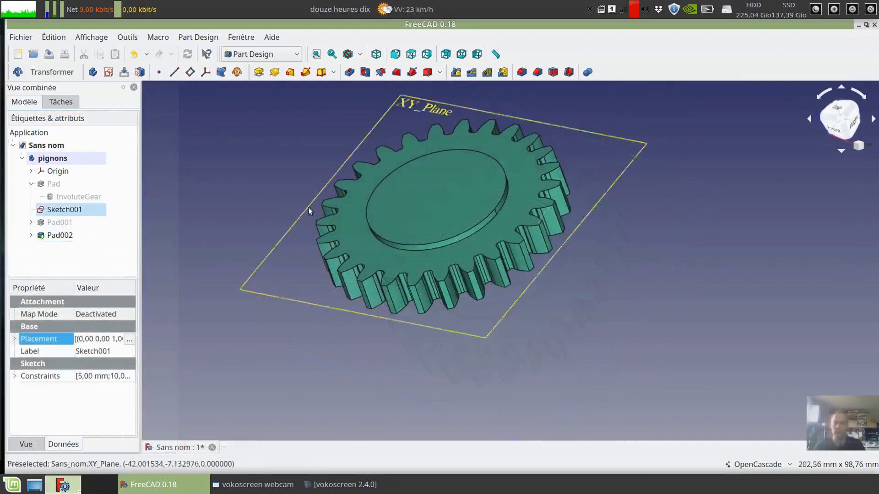
pyautogui.moveTo(593, 204); pyautogui.dragTo(653, 227, button='middle')
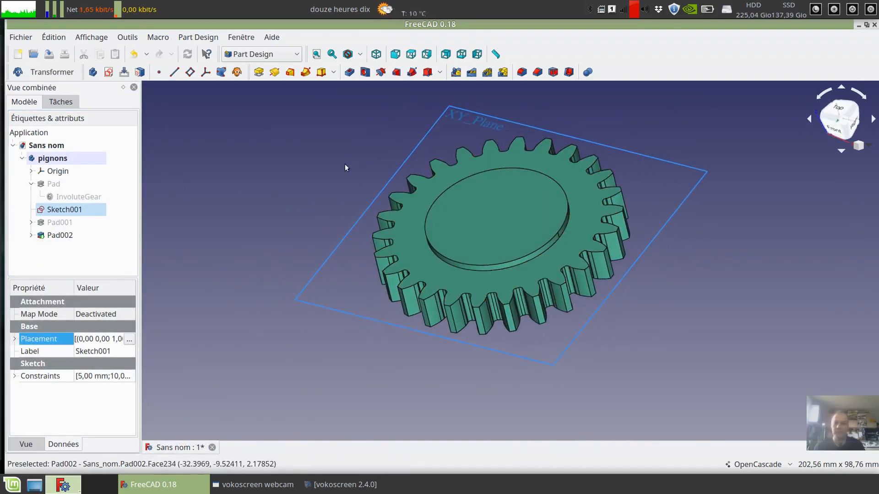
pyautogui.moveTo(344, 163); pyautogui.dragTo(356, 311, button='middle')
pyautogui.moveTo(345, 359); pyautogui.dragTo(332, 311, button='middle')
pyautogui.moveTo(328, 139); pyautogui.dragTo(321, 250, button='middle')
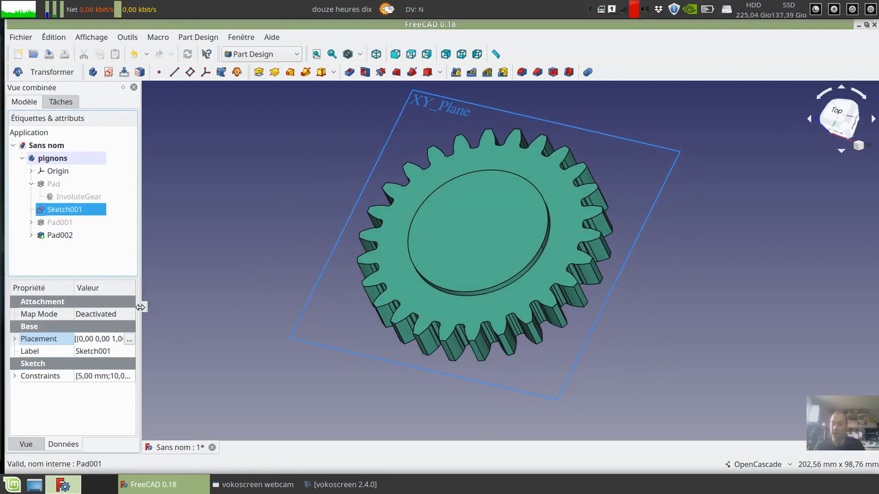
# - Open the attachment settings of Sketch001 through its Map Mode property, with enough width to read the reference fields
pyautogui.moveTo(140, 307); pyautogui.dragTo(174, 307)
pyautogui.click(39, 448)
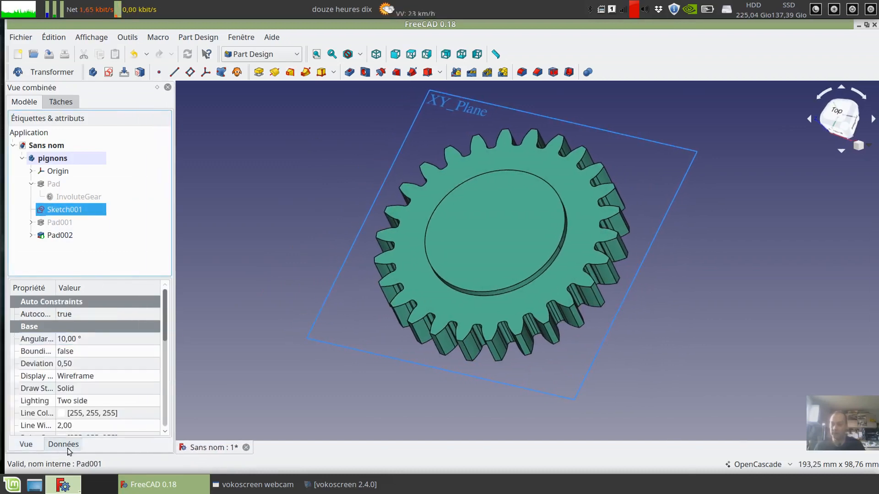
pyautogui.scroll(-2, 133, 428)
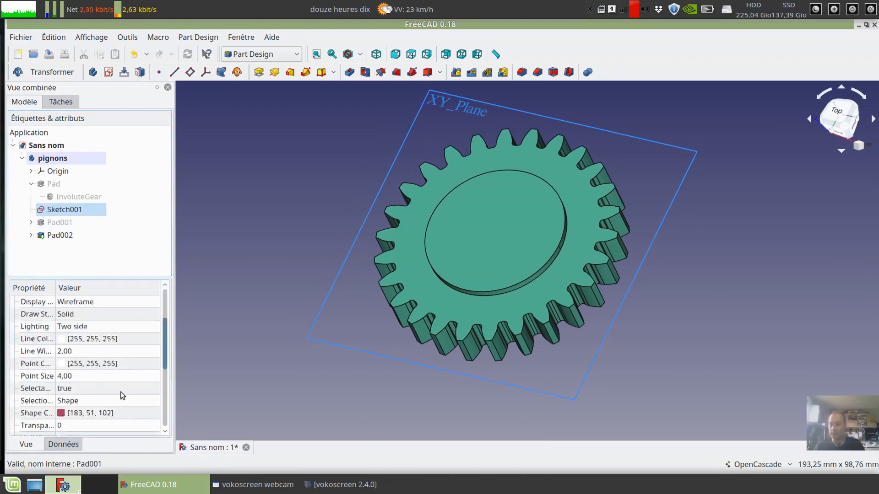
pyautogui.click(63, 444)
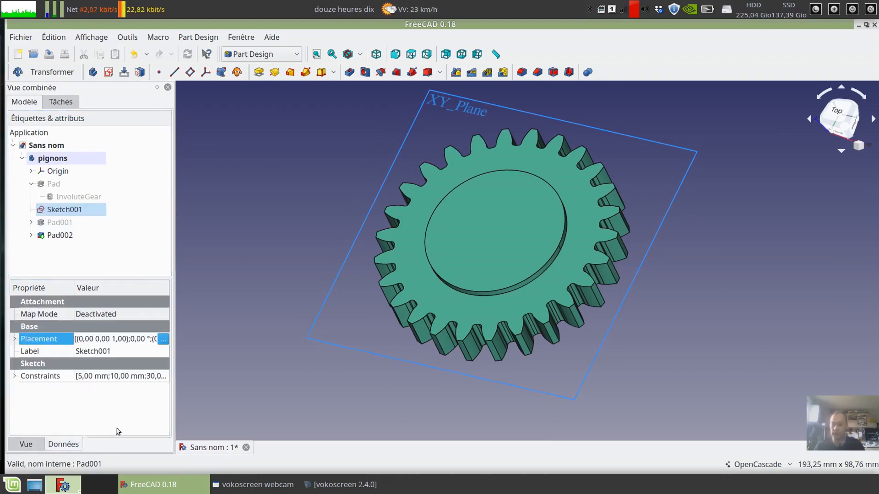
pyautogui.click(33, 316)
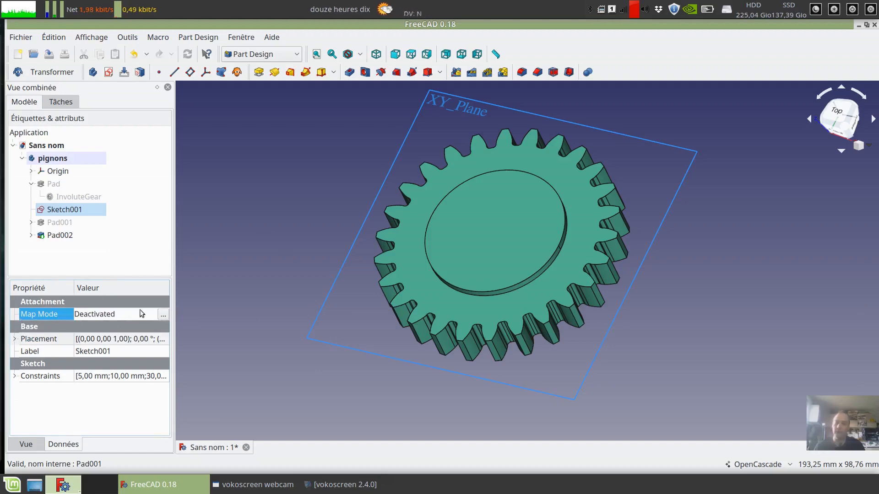
pyautogui.click(165, 316)
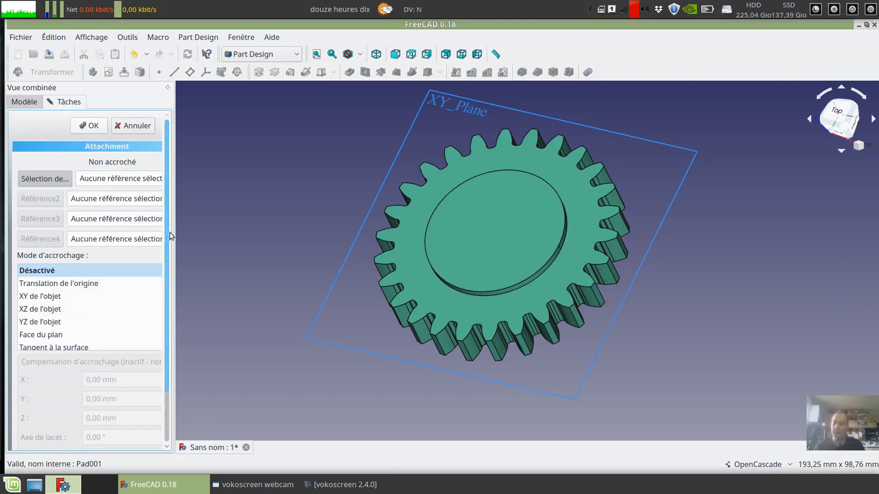
pyautogui.moveTo(174, 234); pyautogui.dragTo(222, 231)
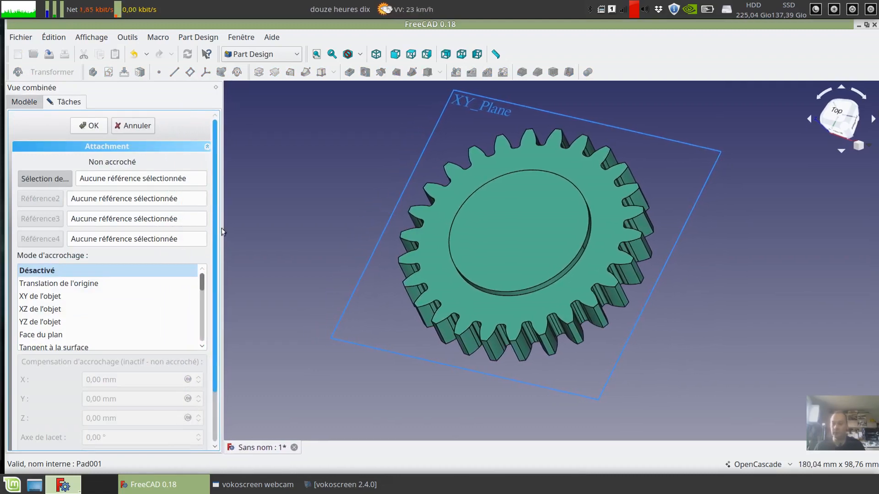
pyautogui.scroll(-2, 350, 133)
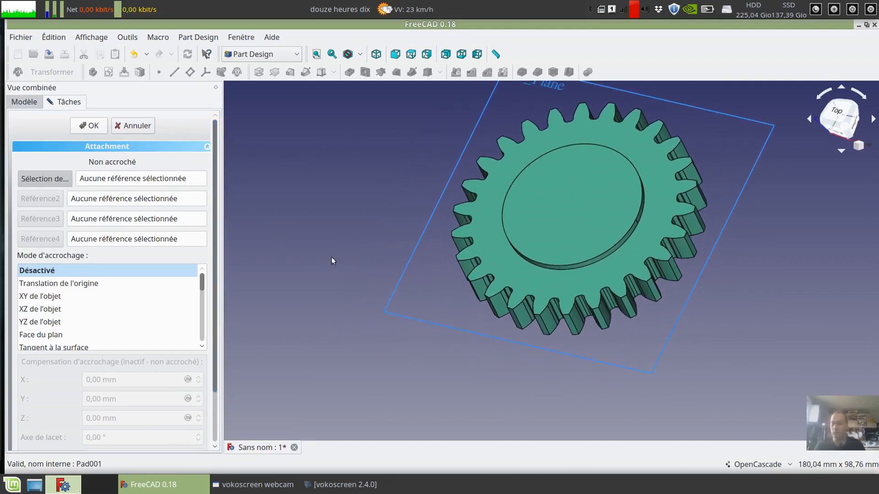
pyautogui.scroll(-1, 333, 259)
pyautogui.scroll(3, 336, 262)
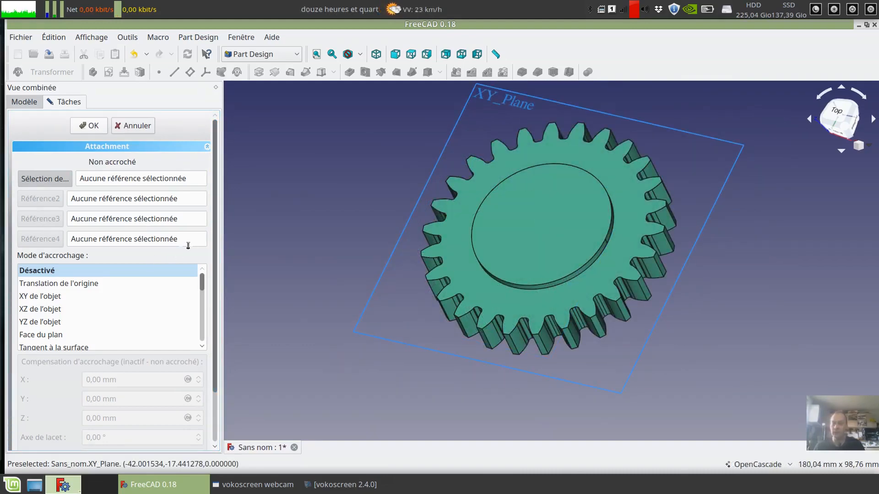
pyautogui.moveTo(359, 209)
pyautogui.mouseDown(button='middle')
pyautogui.moveTo(369, 230)
pyautogui.moveTo(356, 220)
pyautogui.mouseUp(button='middle')
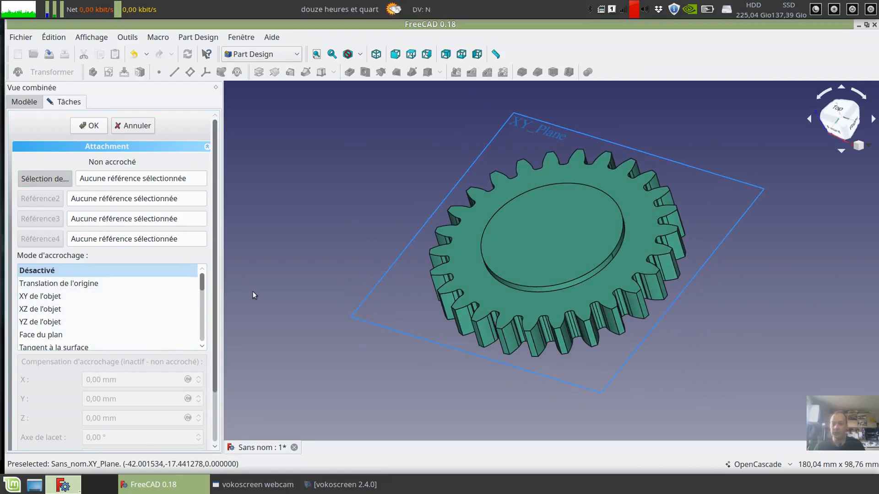
# - Try the attachment modes Translation de l'origine, XY de l'objet, XZ de l'objet and YZ de l'objet without any reference
pyautogui.click(58, 284)
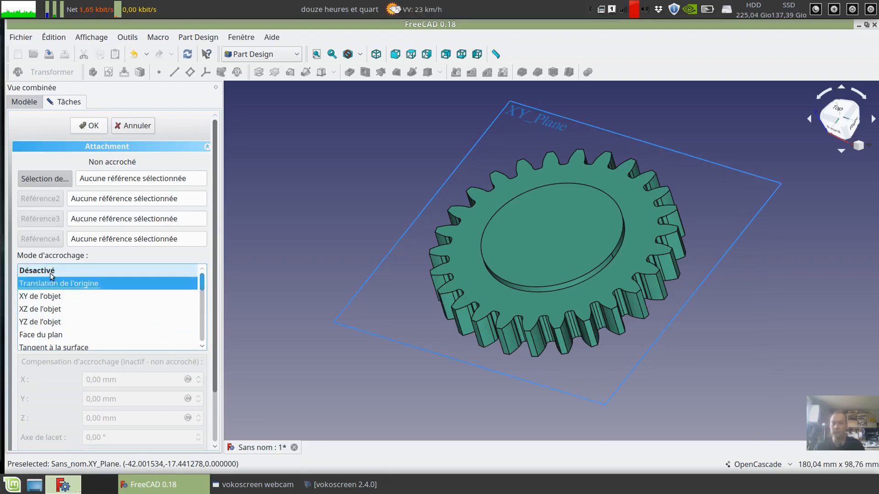
pyautogui.click(59, 285)
pyautogui.click(57, 285)
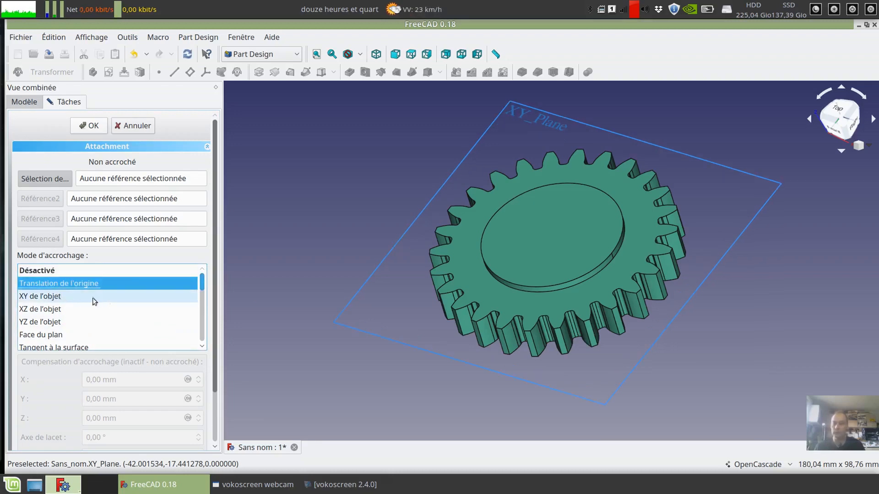
pyautogui.click(48, 298)
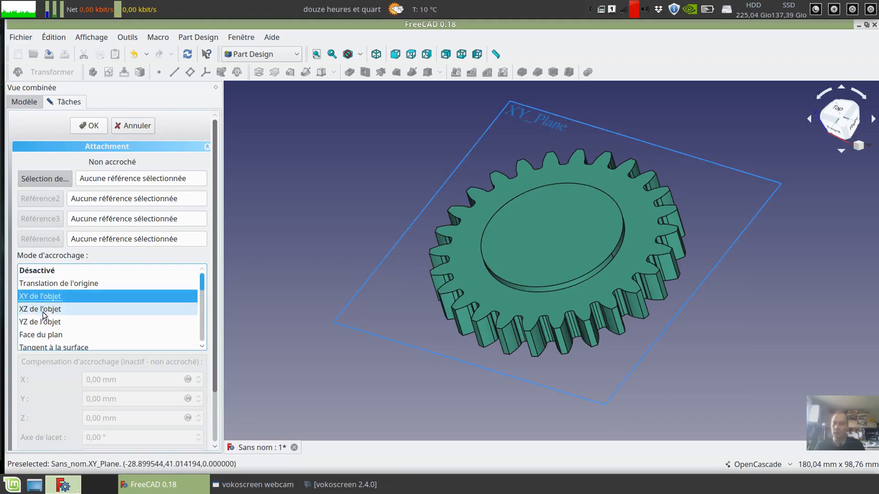
pyautogui.click(44, 312)
pyautogui.click(46, 323)
pyautogui.click(48, 311)
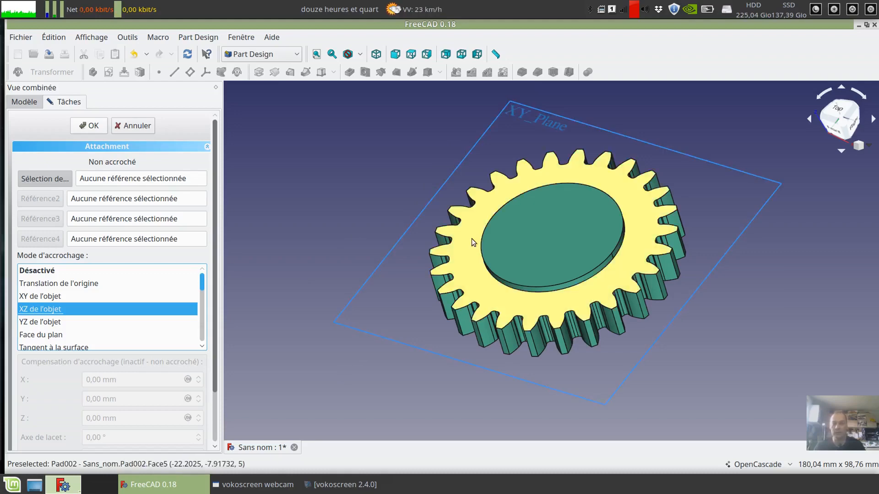
# - Set the raised hub's flat face on Pad002 as Sketch001's first reference, using the Face du plan attachment mode
pyautogui.moveTo(451, 268); pyautogui.dragTo(465, 251, button='middle')
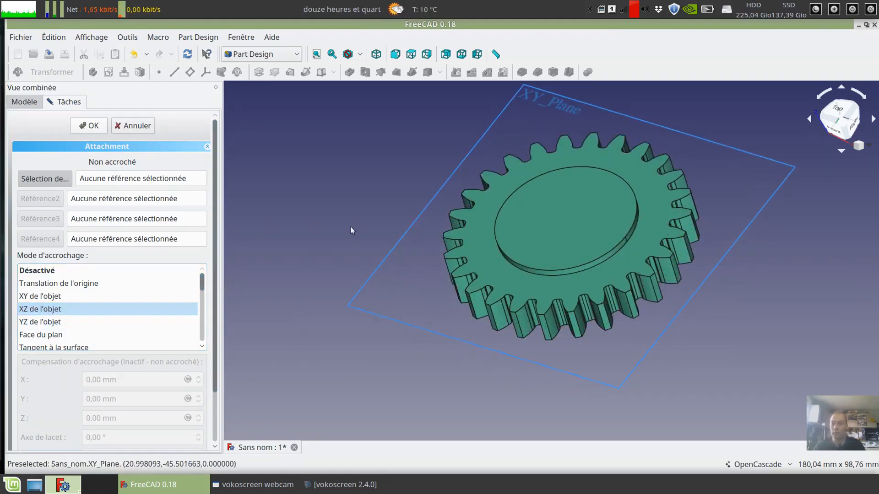
pyautogui.click(40, 180)
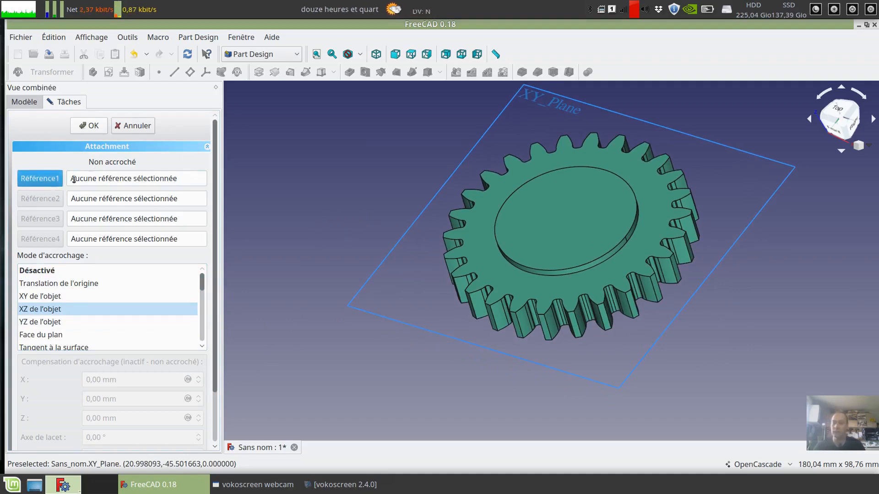
pyautogui.click(43, 183)
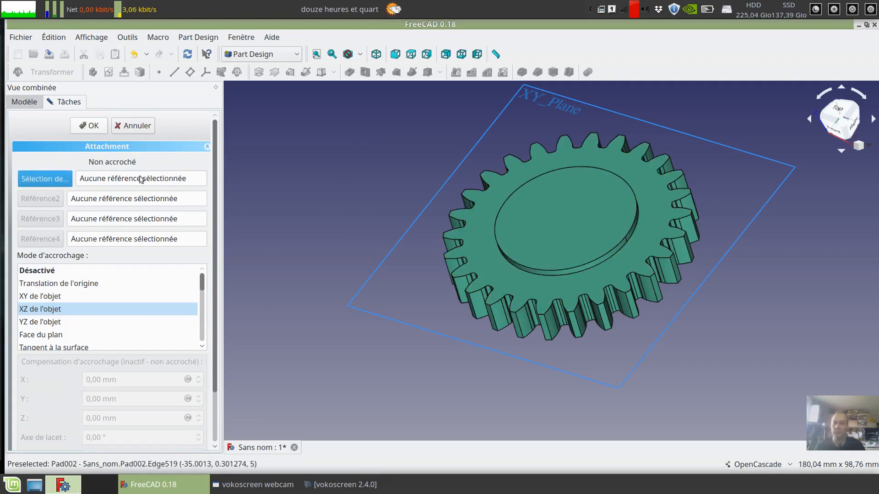
pyautogui.click(566, 228)
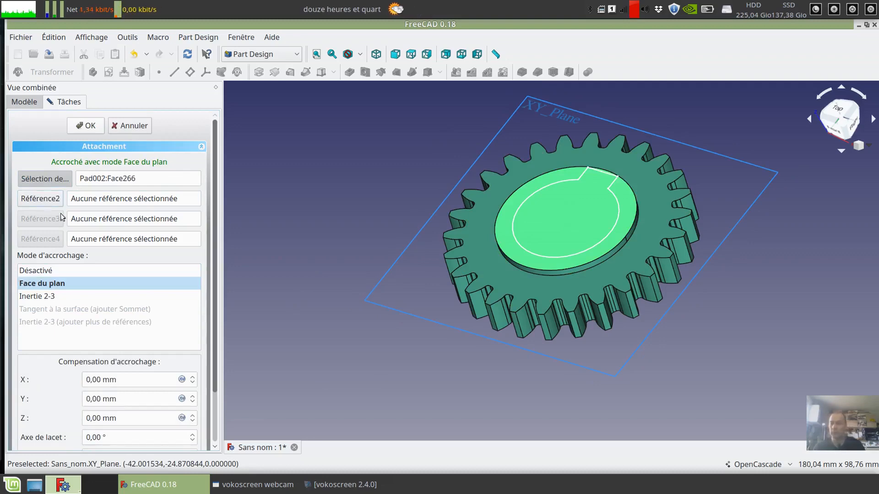
# - Try the toothed gear face of Pad002 as a second attachment reference, and clear that reference
pyautogui.click(45, 200)
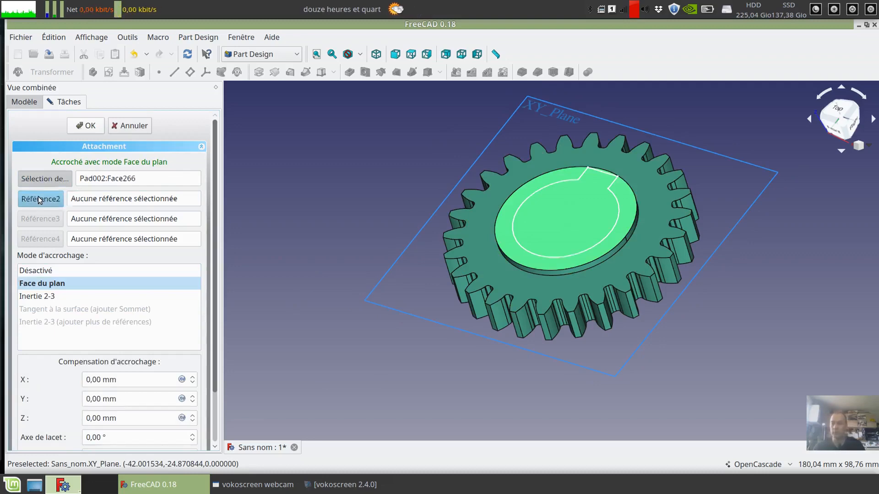
pyautogui.click(623, 255)
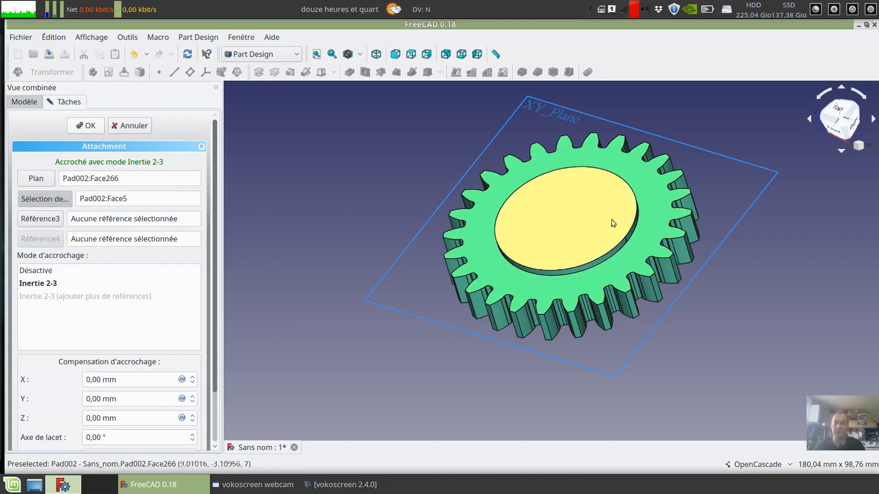
pyautogui.scroll(2, 380, 270)
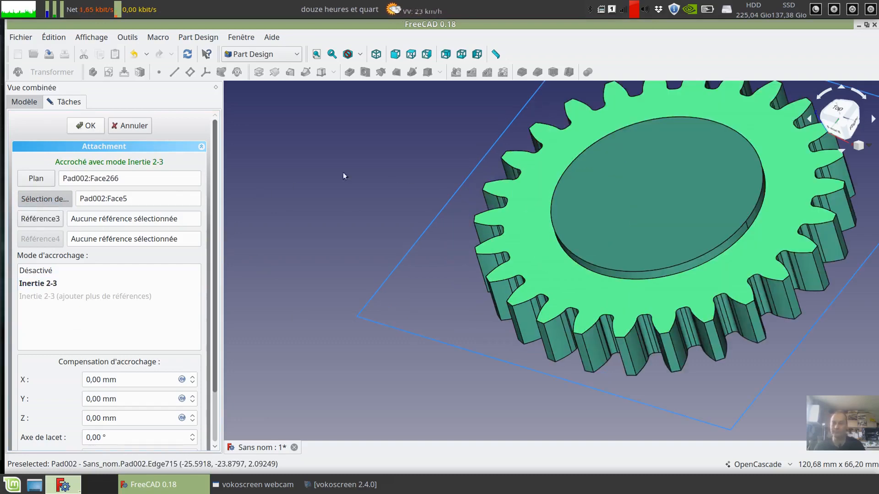
pyautogui.moveTo(446, 152); pyautogui.dragTo(353, 179, button='middle')
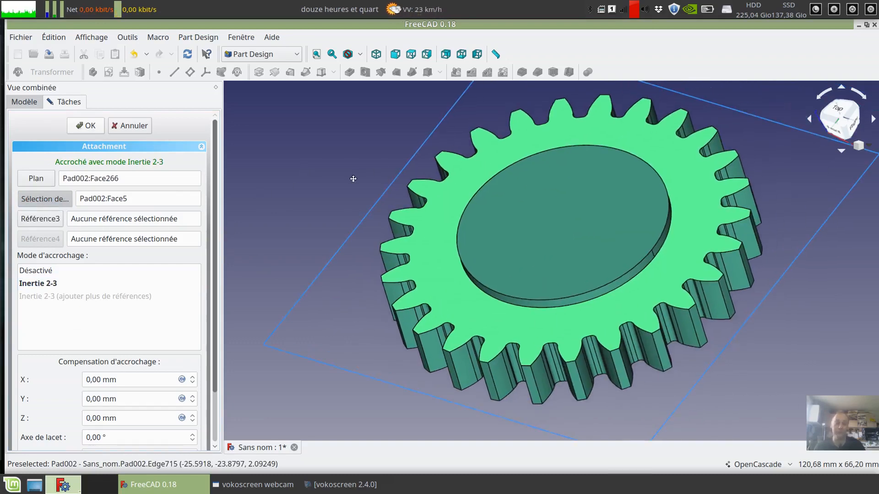
pyautogui.tripleClick(164, 200)
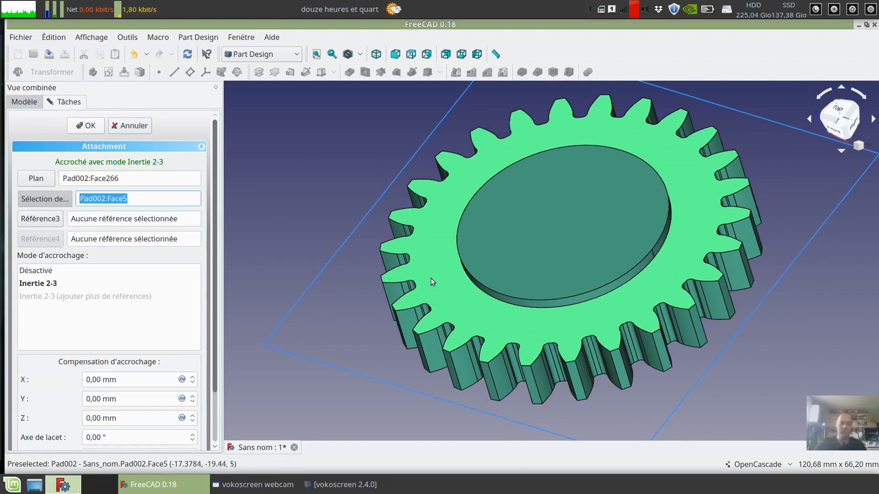
pyautogui.press('BackSpace')
pyautogui.click(308, 163)
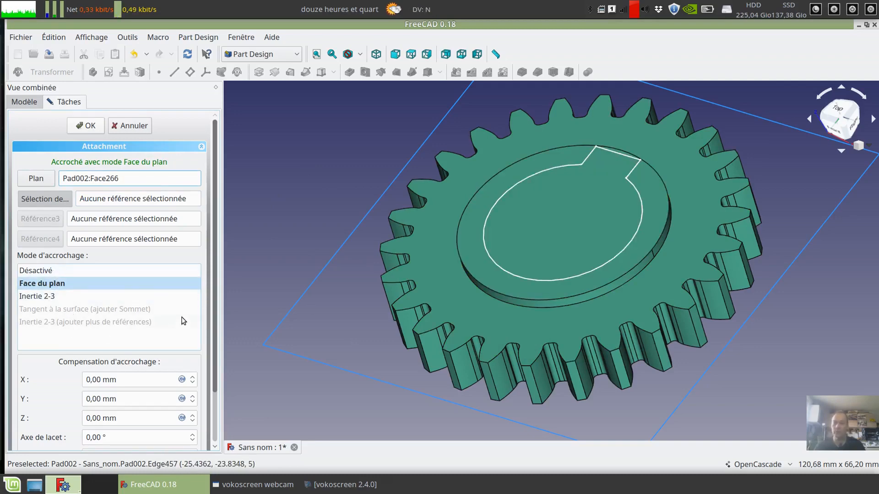
# - Try X attachment offsets of -6 mm and 3 mm on Sketch001, and reset the X offset to 0 mm
pyautogui.scroll(-5, 181, 317)
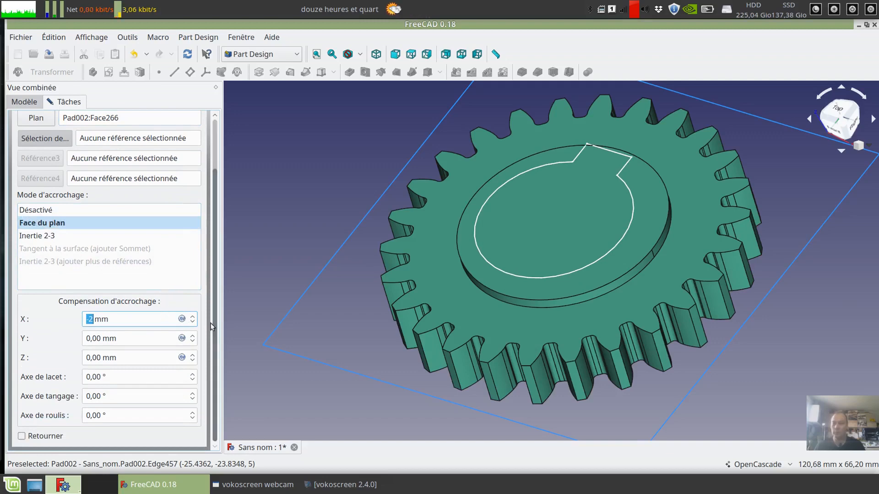
pyautogui.scroll(3, 135, 318)
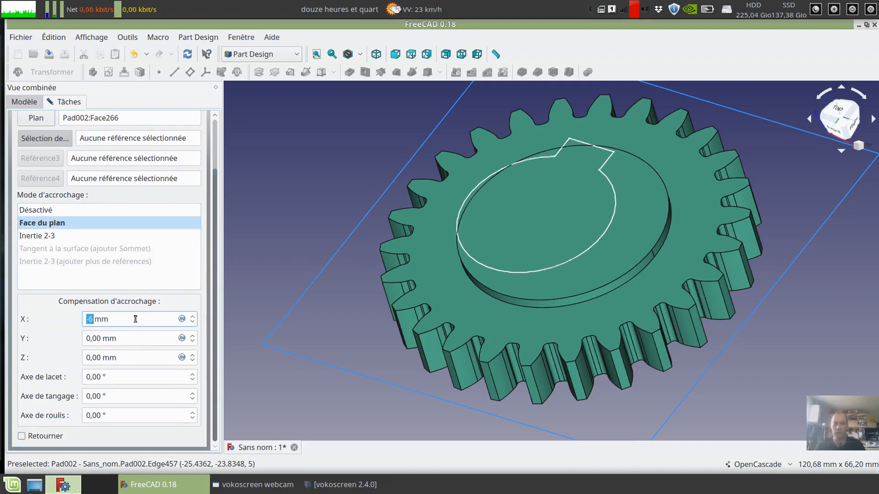
pyautogui.scroll(2, 136, 318)
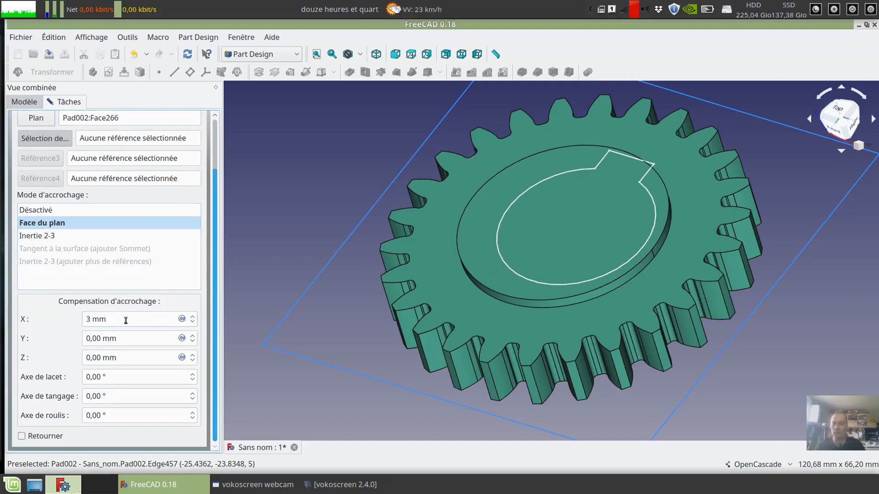
pyautogui.scroll(-3, 126, 320)
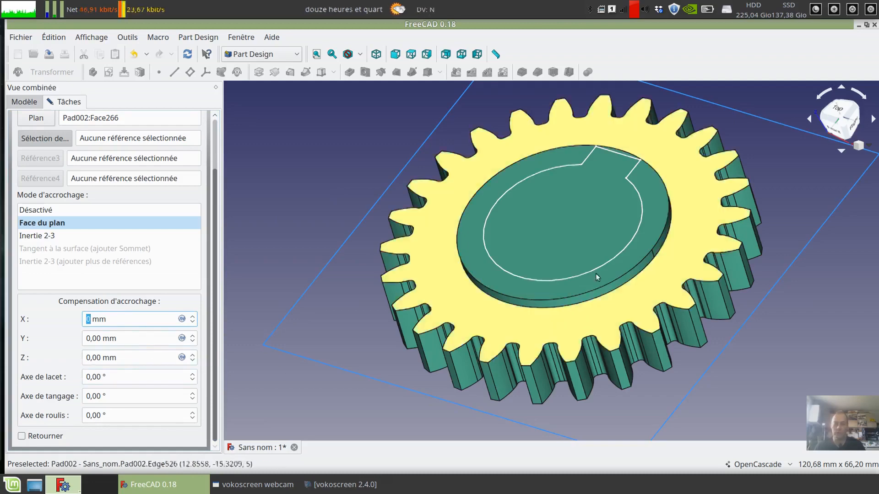
# - Try a Z attachment offset of 5 mm on Sketch001, and reset the Z offset to 0 mm
pyautogui.click(134, 361)
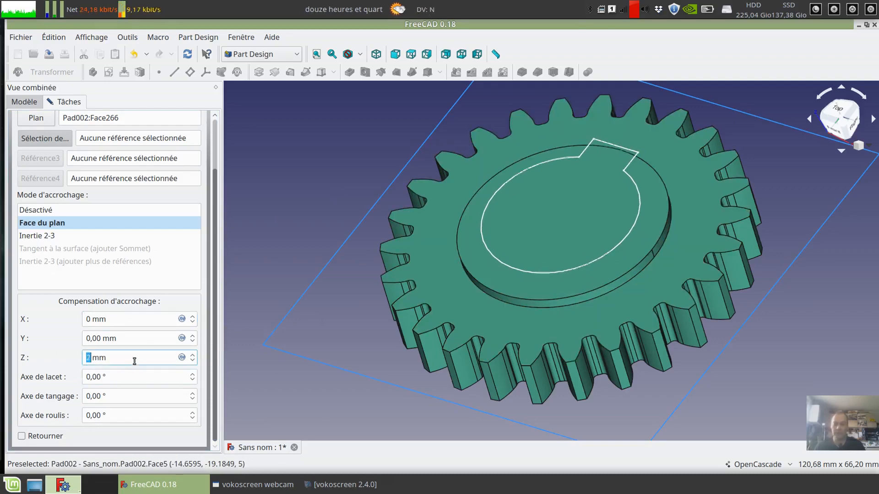
pyautogui.write('0')
pyautogui.write('5')
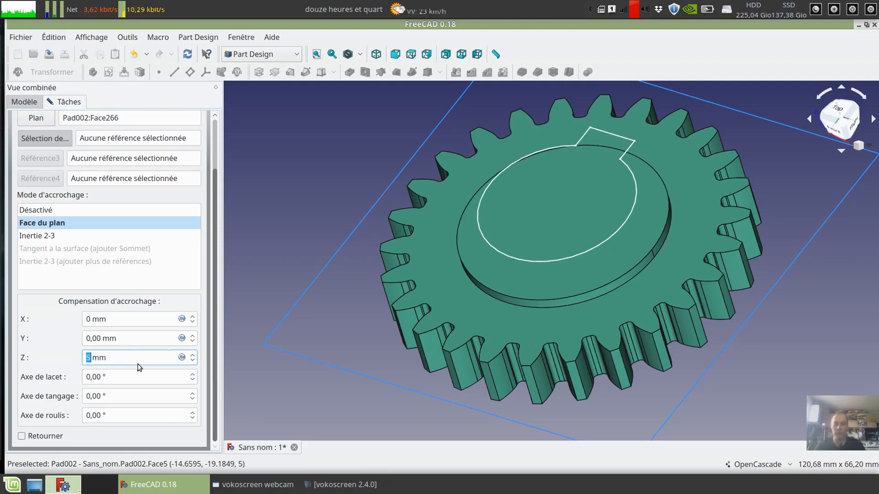
pyautogui.moveTo(292, 342); pyautogui.dragTo(361, 288, button='middle')
pyautogui.scroll(-4, 94, 358)
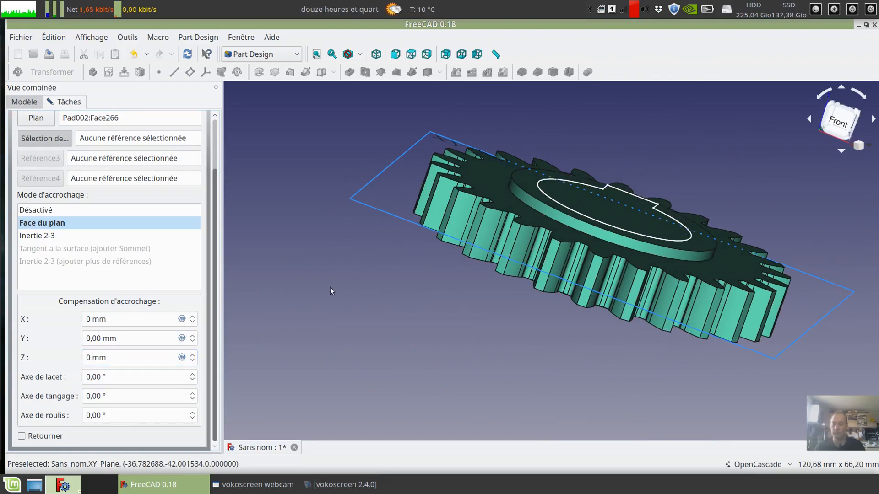
# - Inspect the keyed profile on the hub face, confirm the attachment, and reselect Sketch001 to check its attachment properties
pyautogui.moveTo(330, 287); pyautogui.dragTo(415, 372, button='middle')
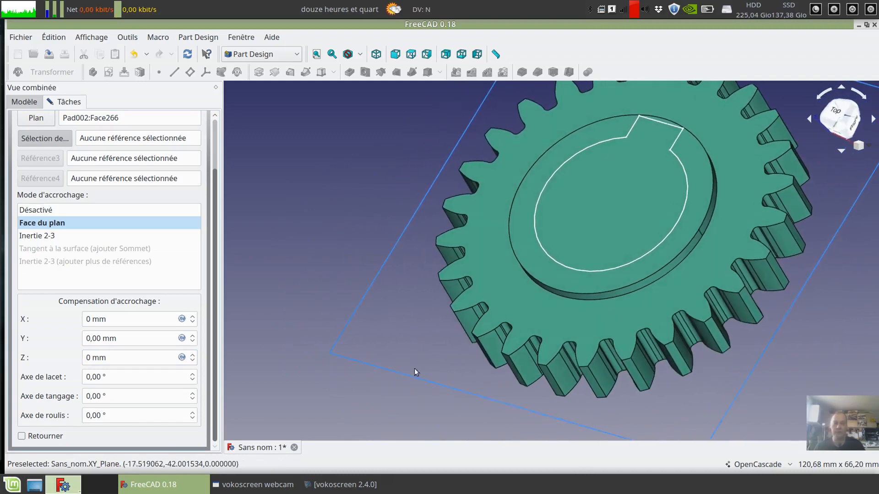
pyautogui.moveTo(329, 237); pyautogui.dragTo(337, 345, button='middle')
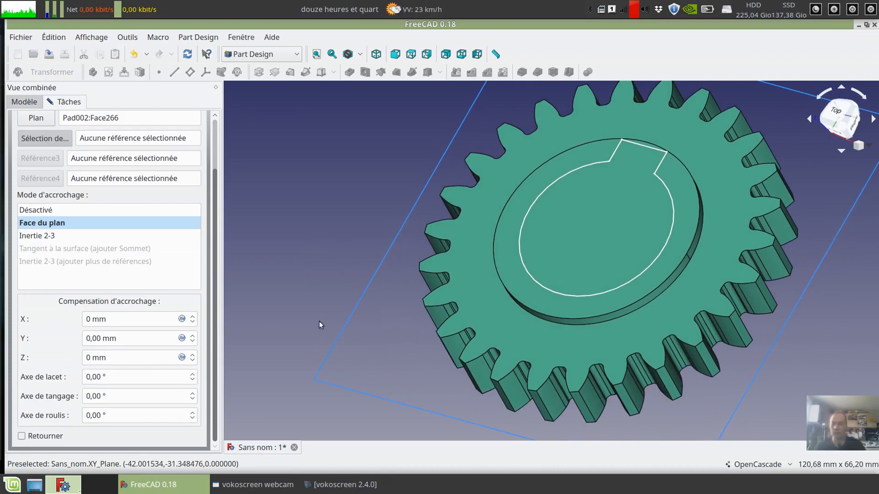
pyautogui.scroll(-3, 343, 296)
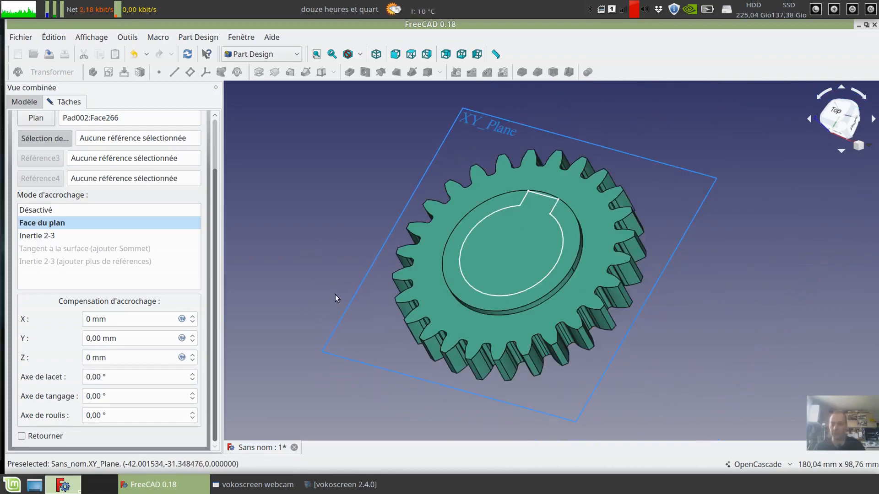
pyautogui.scroll(3, 168, 271)
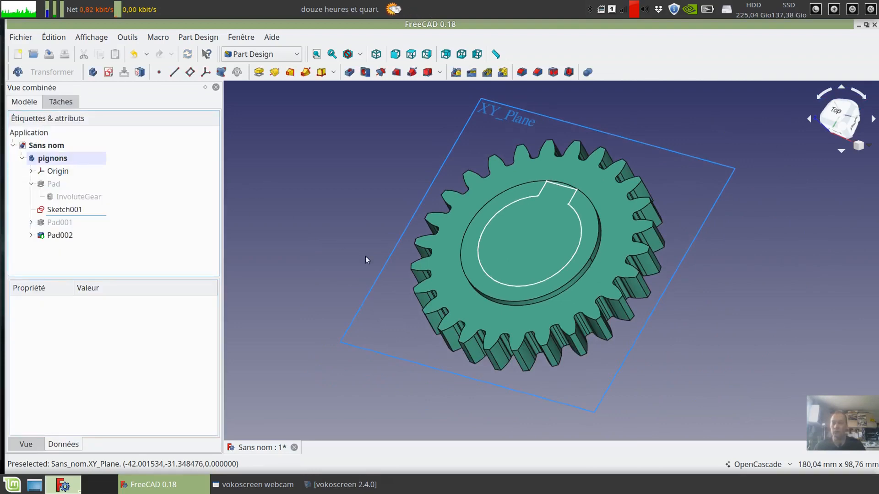
pyautogui.click(75, 215)
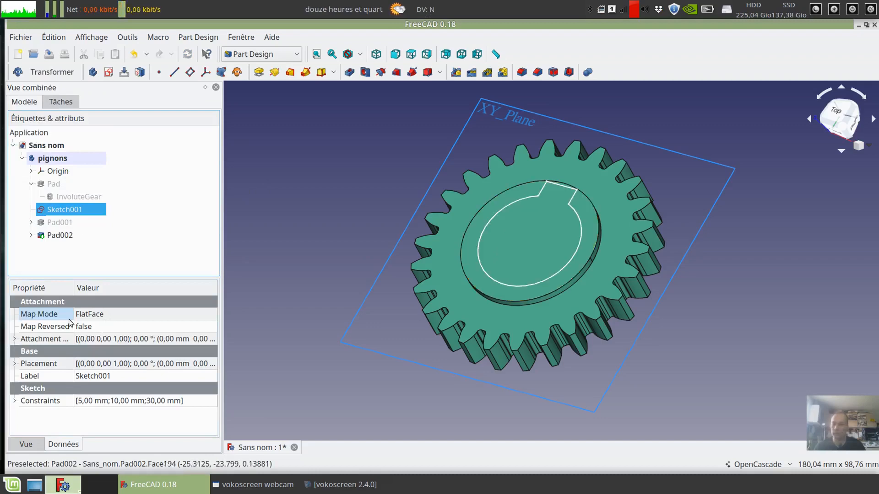
# - Pocket the keyed profile on the hub face to a depth of 6 mm
pyautogui.click(349, 72)
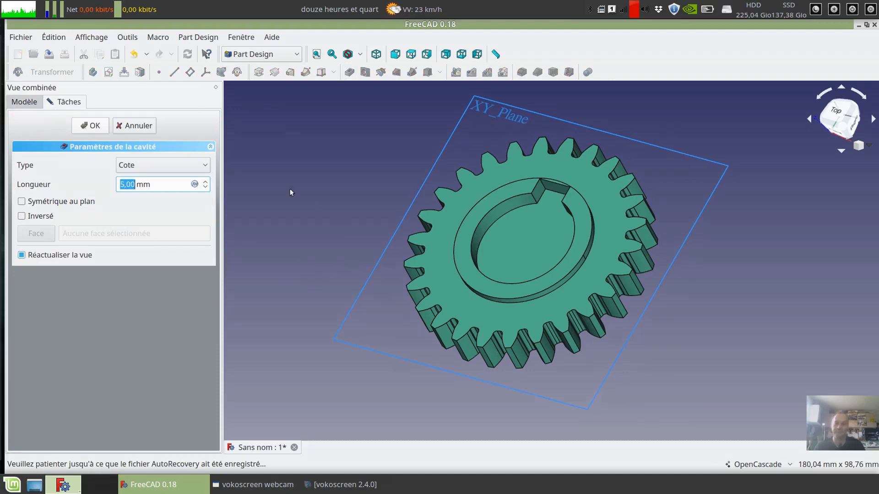
pyautogui.moveTo(439, 195); pyautogui.dragTo(525, 262, button='middle')
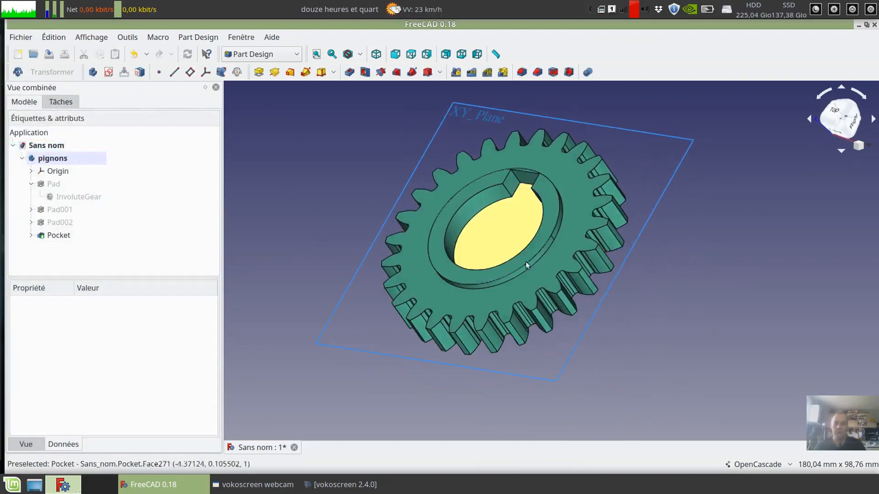
pyautogui.moveTo(643, 282); pyautogui.dragTo(661, 304, button='middle')
# - Set the length of the gear's base Pad to 30 mm, recompute the document, and inspect the thickened gear
pyautogui.click(54, 184)
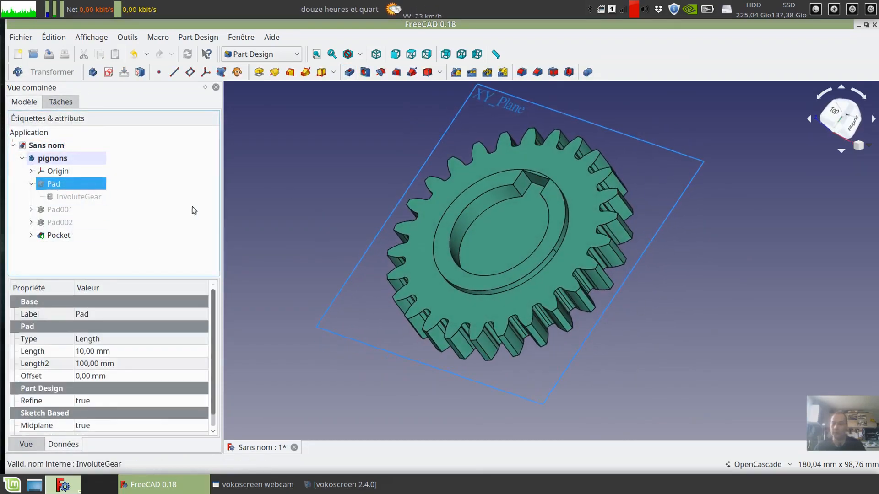
pyautogui.click(82, 352)
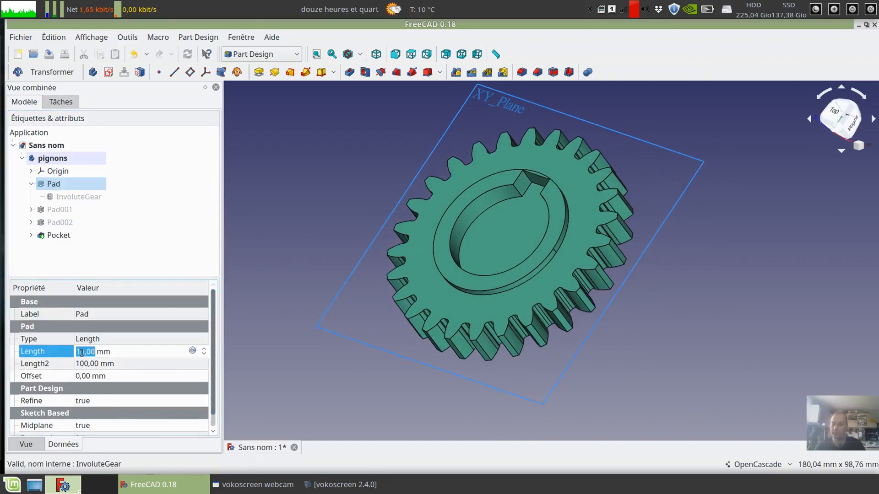
pyautogui.press('BackSpace')
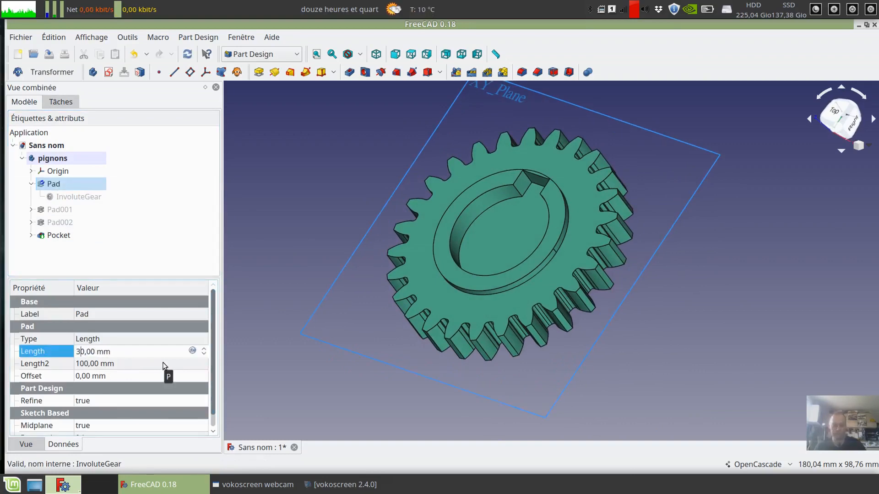
pyautogui.click(187, 54)
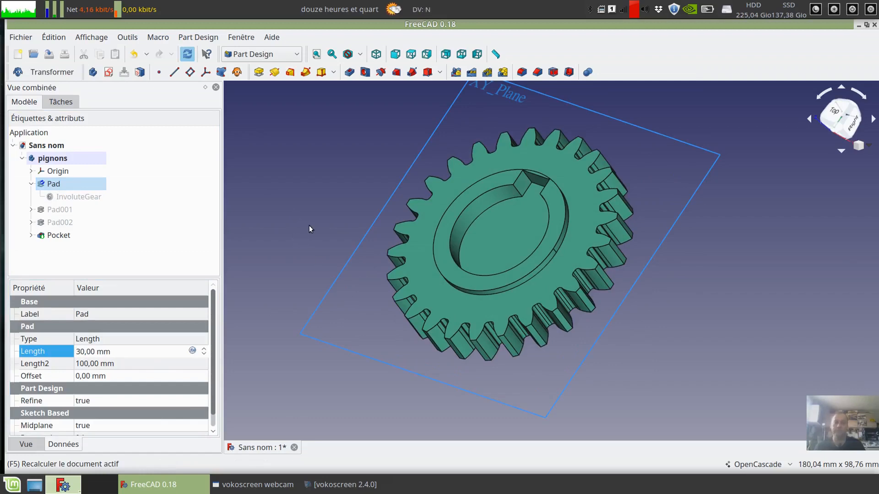
pyautogui.moveTo(308, 226); pyautogui.dragTo(457, 234, button='middle')
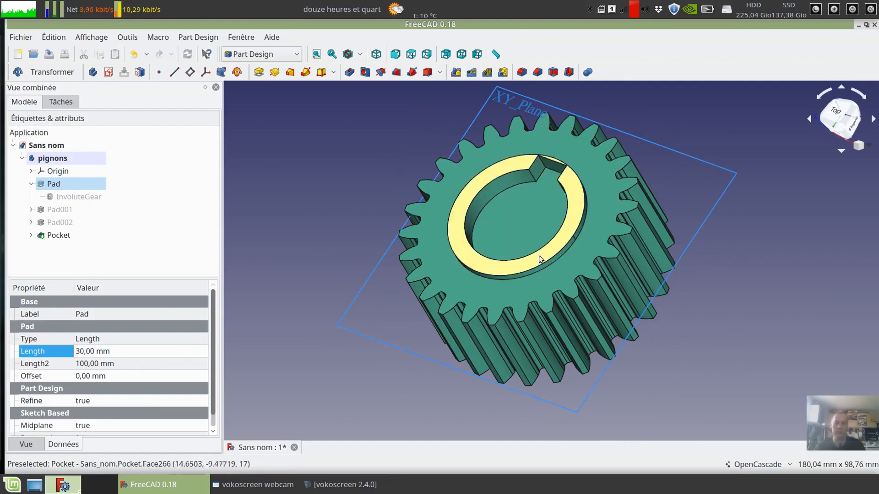
pyautogui.moveTo(321, 219)
pyautogui.mouseDown(button='middle')
pyautogui.moveTo(268, 219)
pyautogui.moveTo(327, 198)
pyautogui.moveTo(334, 220)
pyautogui.moveTo(321, 235)
pyautogui.mouseUp(button='middle')
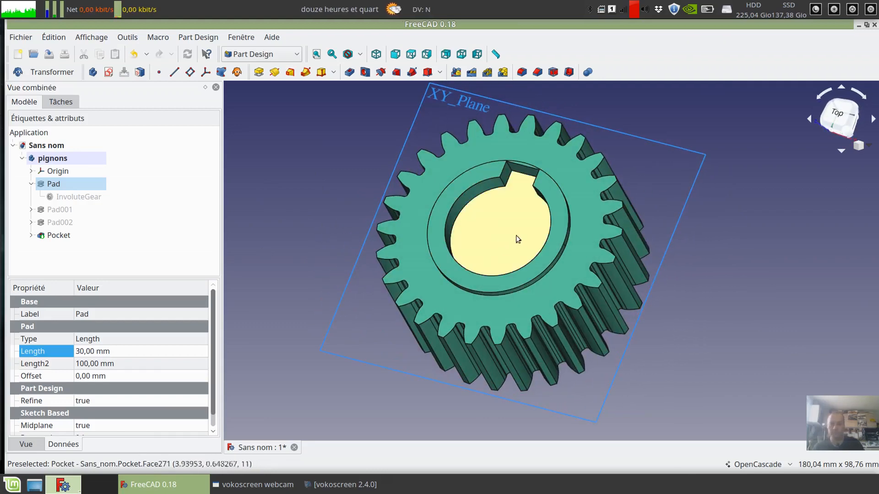
# - Create a new sketch on the XY plane of the pignons body
pyautogui.click(61, 159)
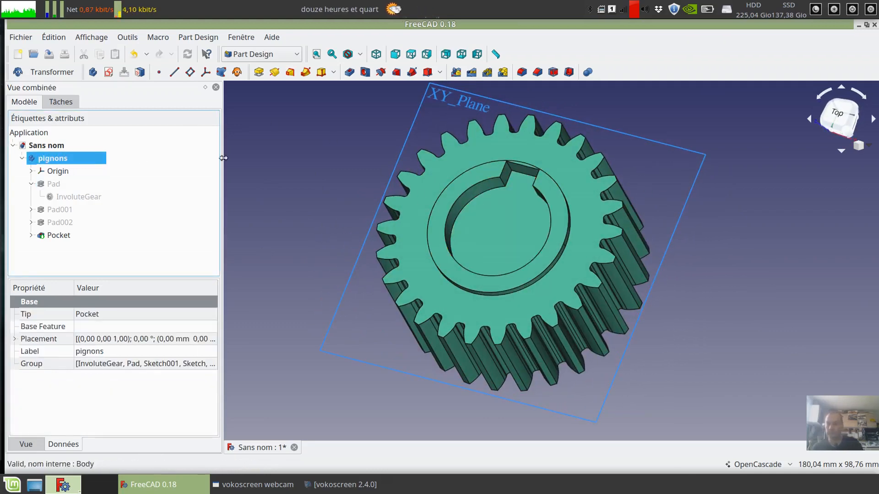
pyautogui.click(109, 72)
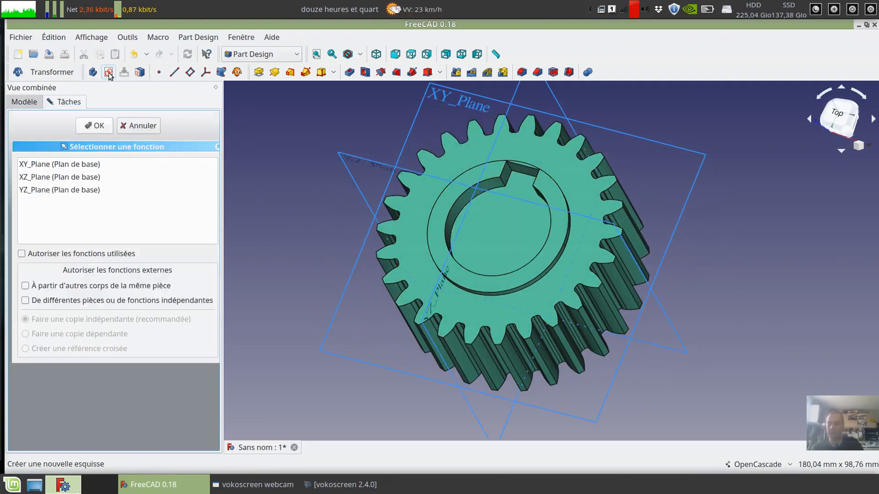
pyautogui.click(688, 148)
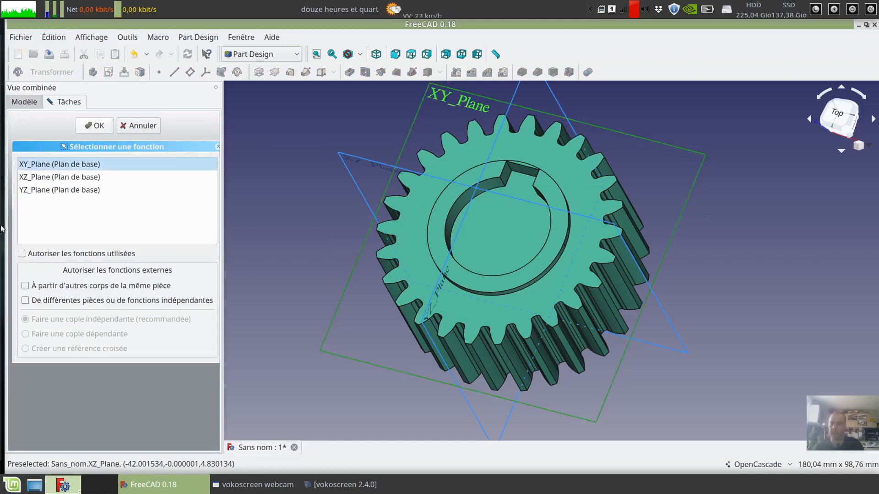
pyautogui.click(97, 126)
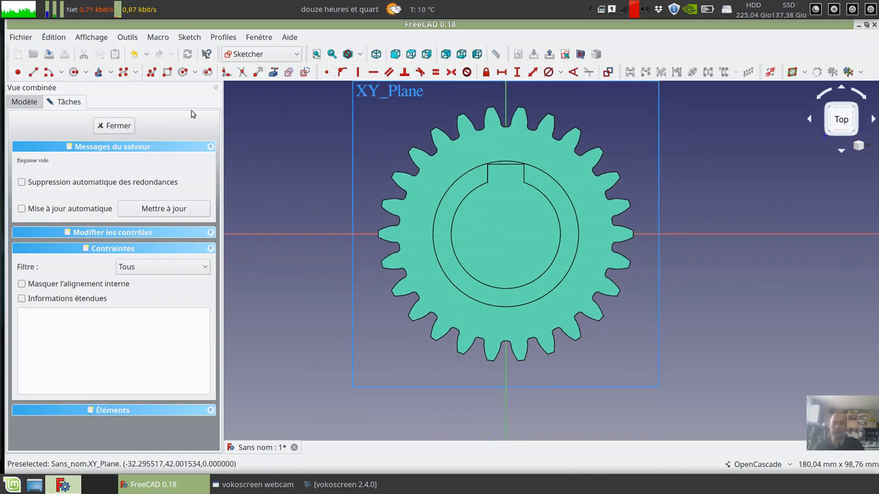
# - Hide the Pocket solid and sketch a circle about 43.8 mm in diameter centred on the origin
pyautogui.click(74, 72)
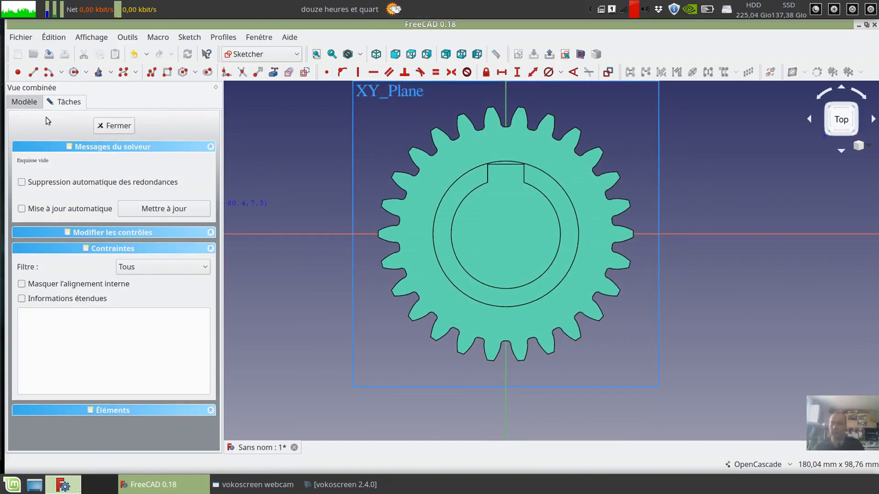
pyautogui.click(24, 102)
pyautogui.click(59, 235)
pyautogui.press('space')
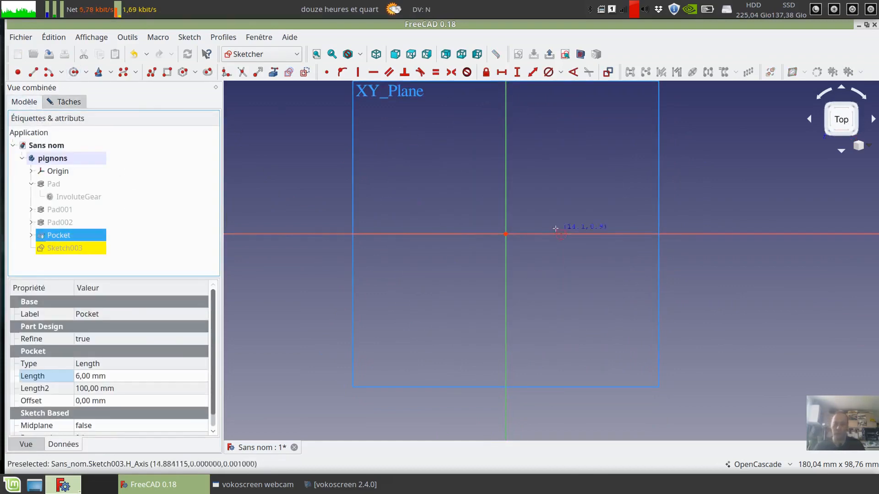
pyautogui.click(505, 234)
pyautogui.click(581, 211)
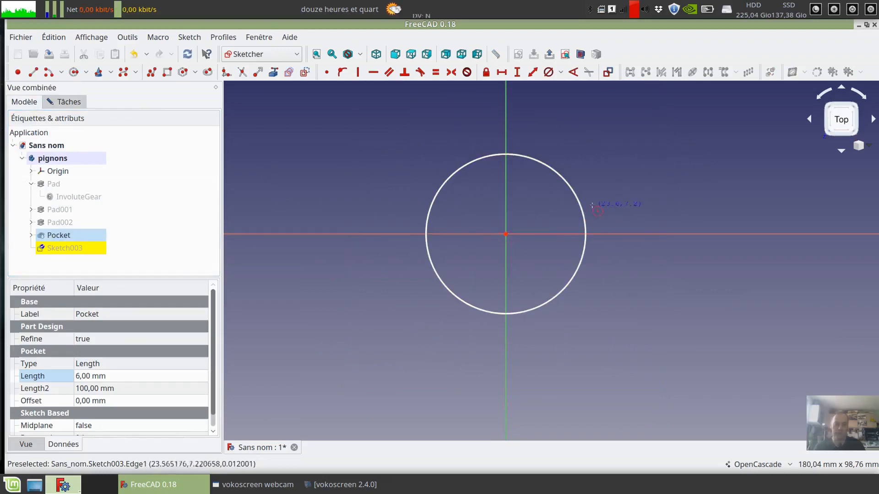
# - Constrain the circle's diameter with the formula Sketch.Constraints.diam_surepaisseur/3
pyautogui.click(548, 72)
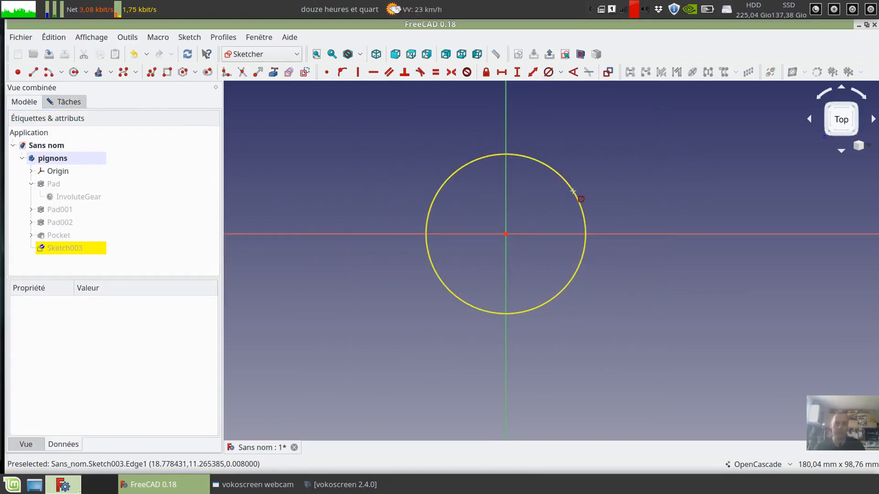
pyautogui.click(573, 191)
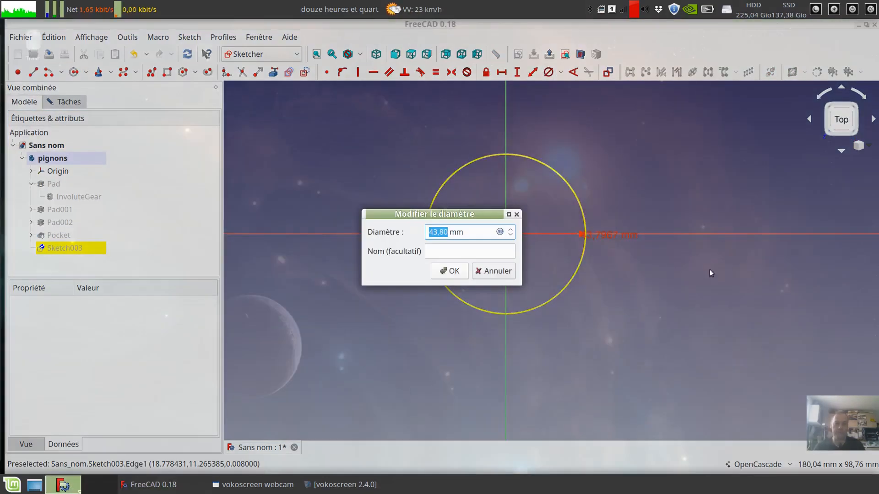
pyautogui.click(500, 233)
pyautogui.write('s')
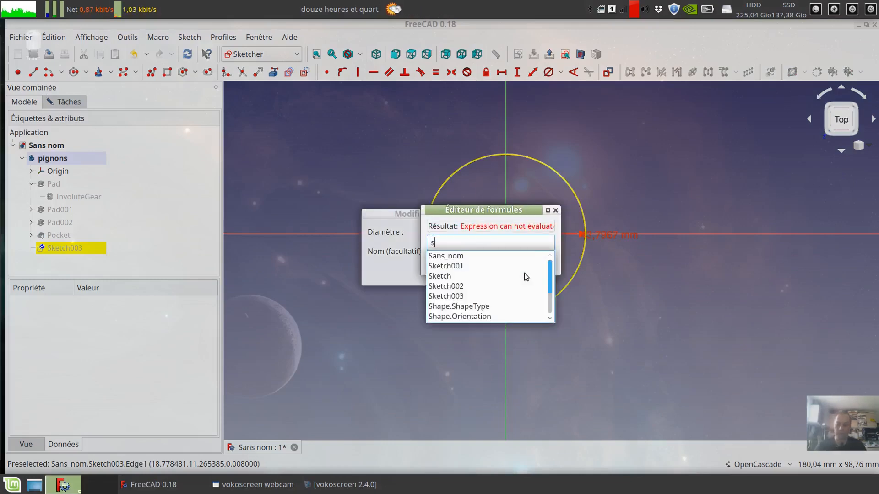
pyautogui.click(487, 276)
pyautogui.write('ch.c')
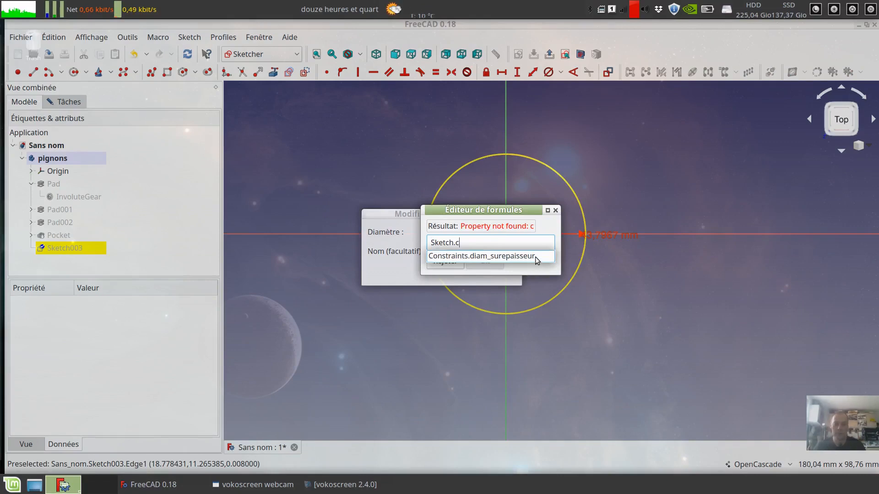
pyautogui.click(534, 255)
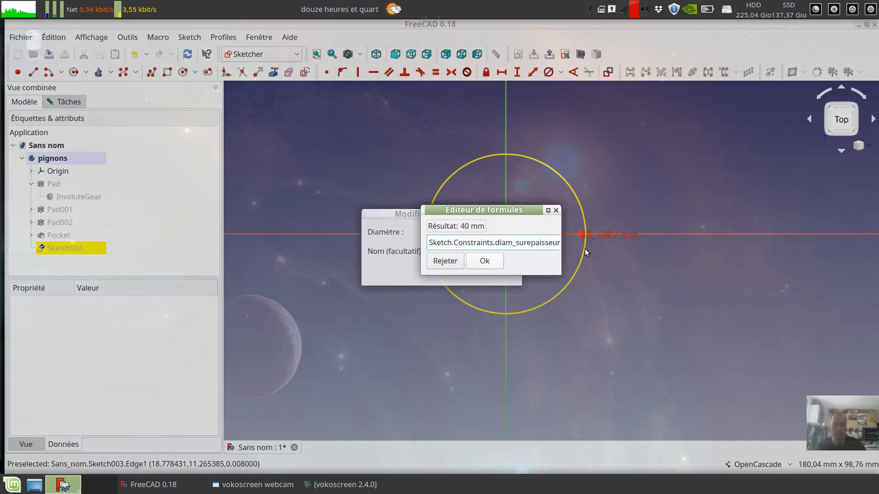
pyautogui.write('/3')
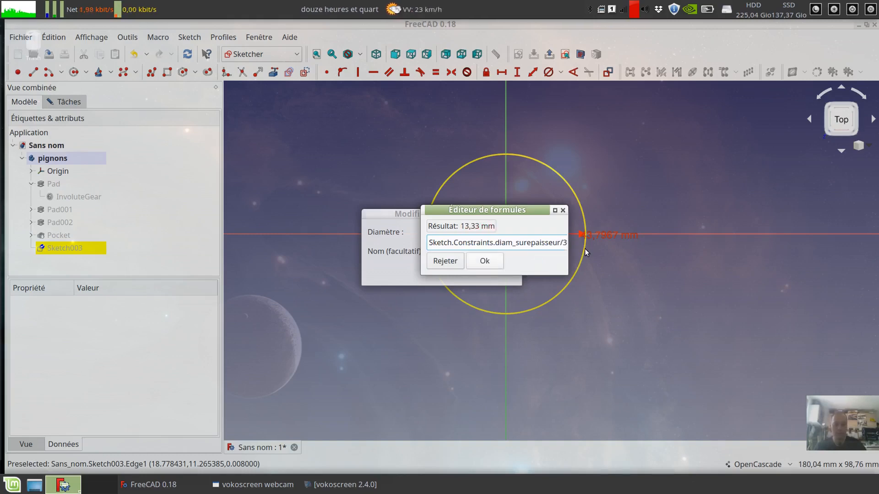
pyautogui.click(485, 266)
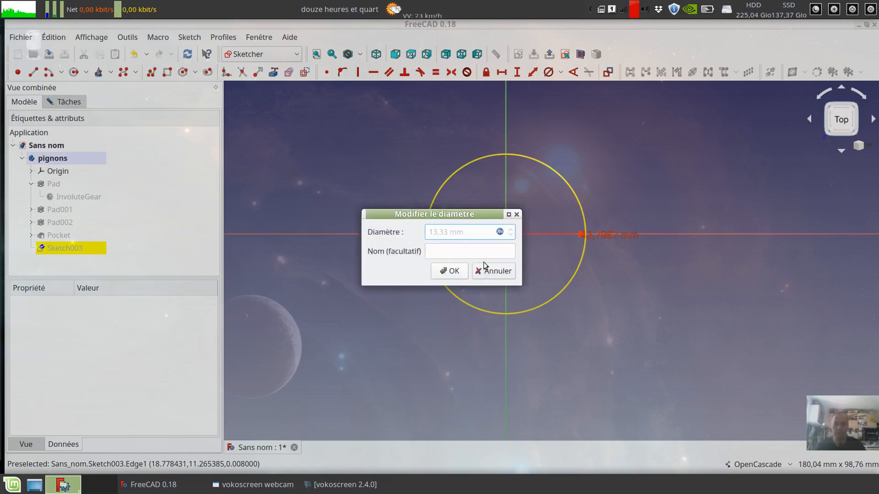
pyautogui.click(450, 271)
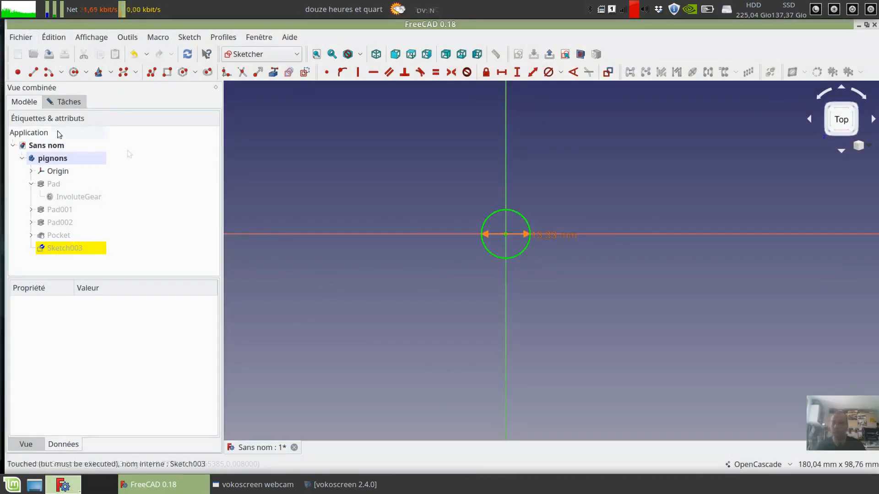
# - Show the Pocket solid again and close the circle sketch
pyautogui.click(57, 232)
pyautogui.press('space')
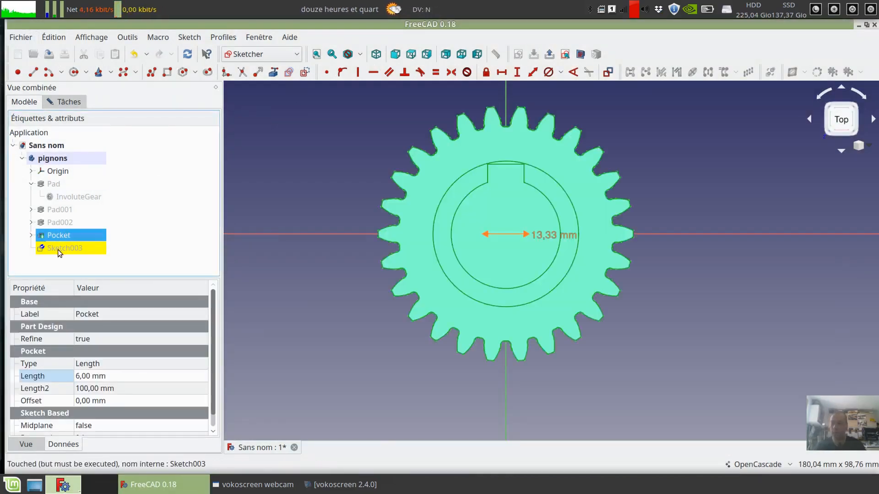
pyautogui.click(57, 249)
pyautogui.click(60, 102)
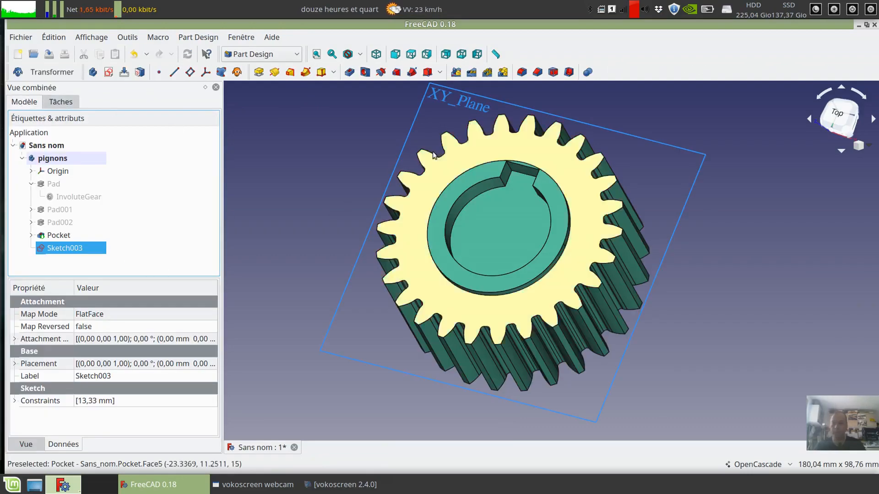
# - Cut the circle sketch through all of the gear as a pocket symmetric to the plane, and check the hole
pyautogui.click(349, 72)
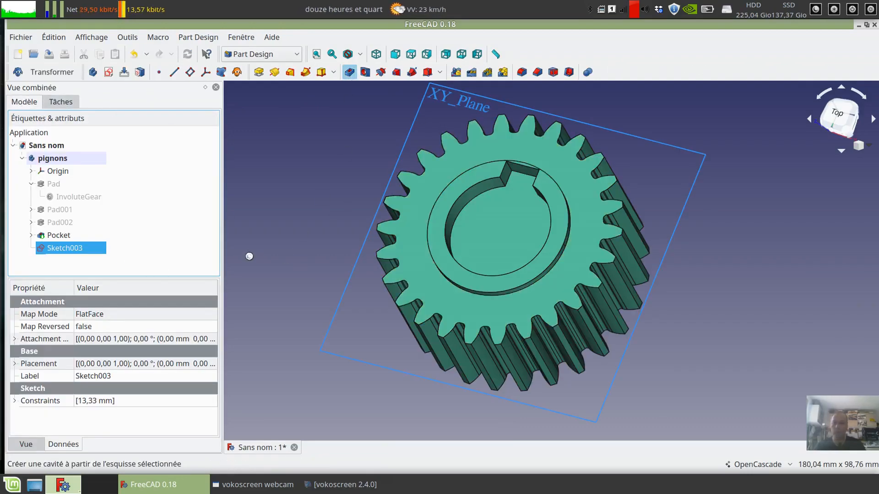
pyautogui.click(178, 165)
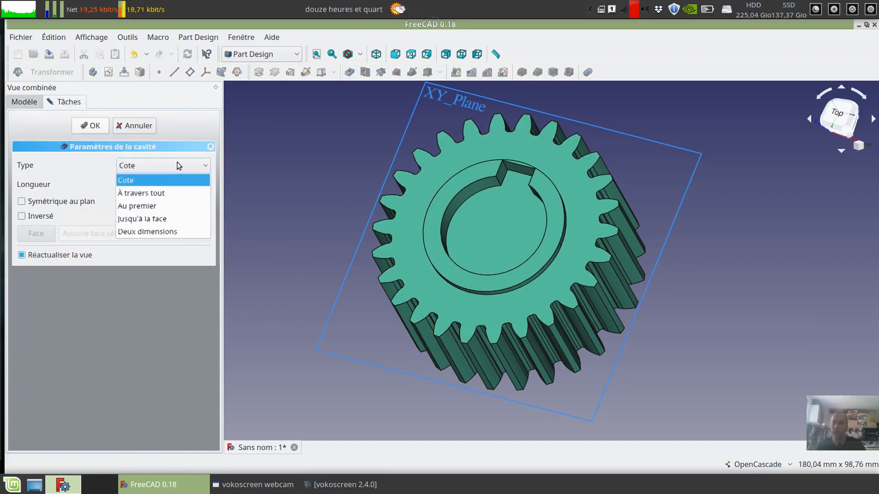
pyautogui.click(161, 198)
pyautogui.click(21, 202)
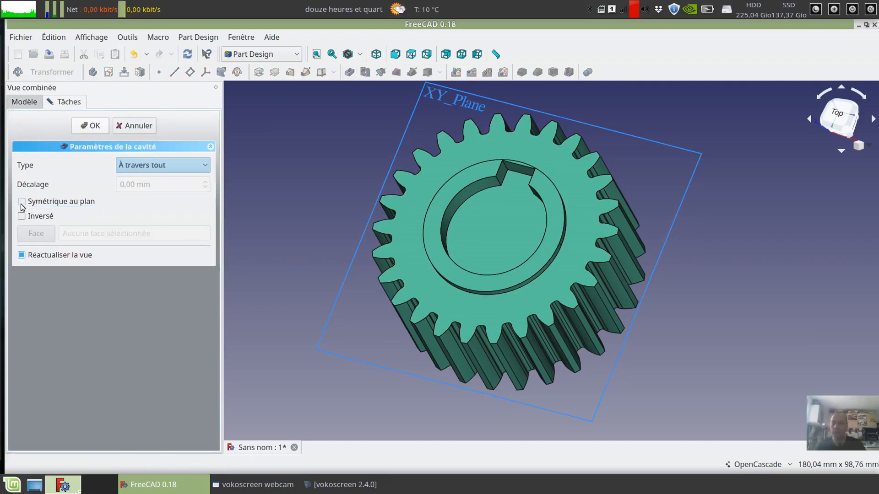
pyautogui.click(94, 127)
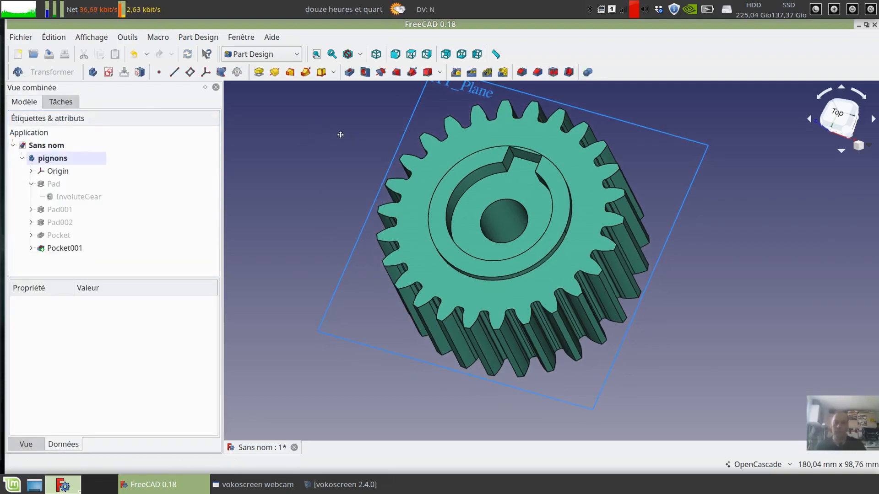
pyautogui.moveTo(340, 135); pyautogui.dragTo(377, 188, button='middle')
# - Set the length of the gear's base Pad to 10 mm and recompute the document
pyautogui.click(52, 184)
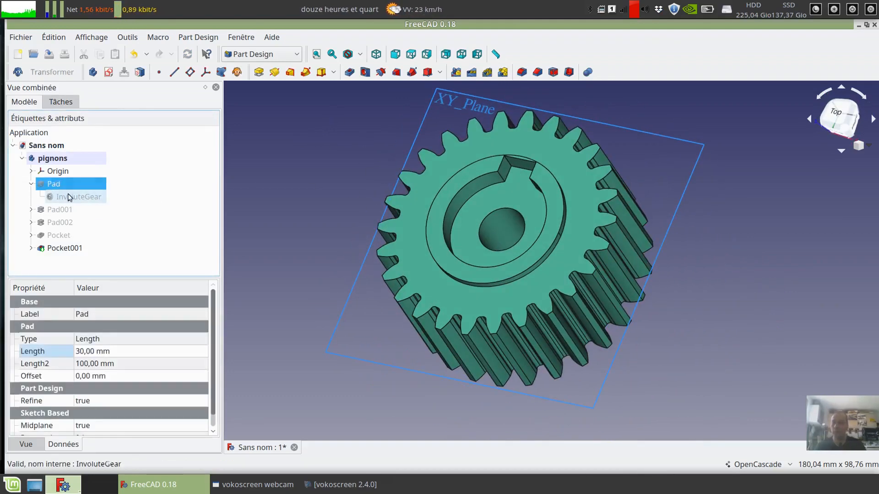
pyautogui.click(81, 352)
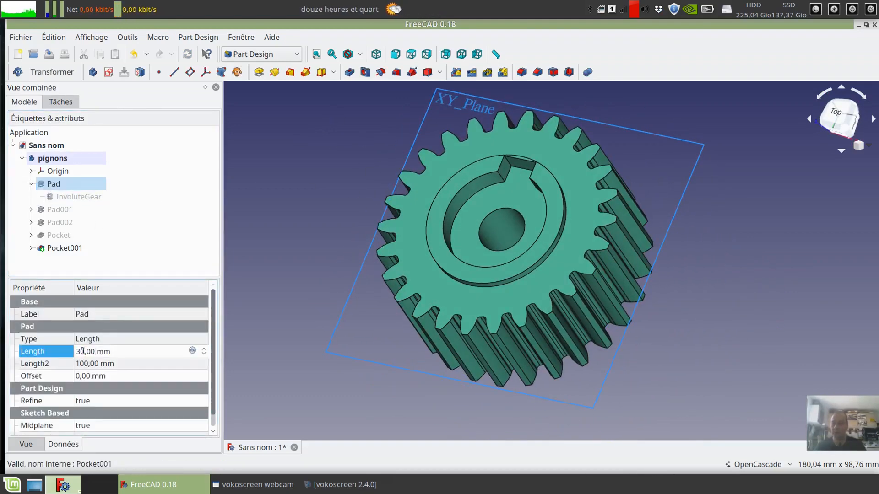
pyautogui.press('BackSpace')
pyautogui.write('1')
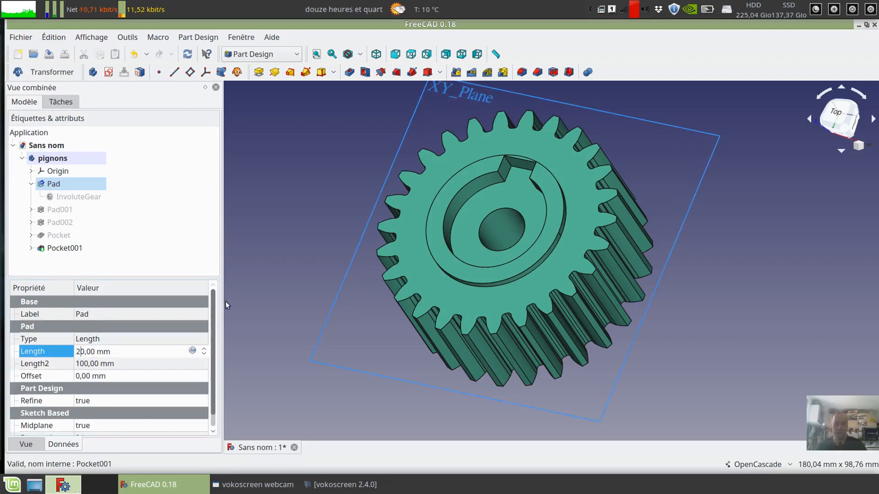
pyautogui.press('Return')
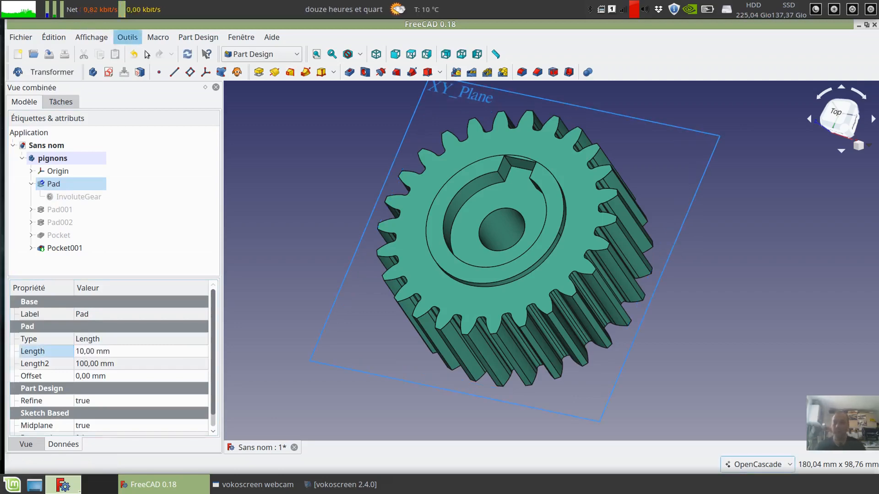
pyautogui.click(186, 52)
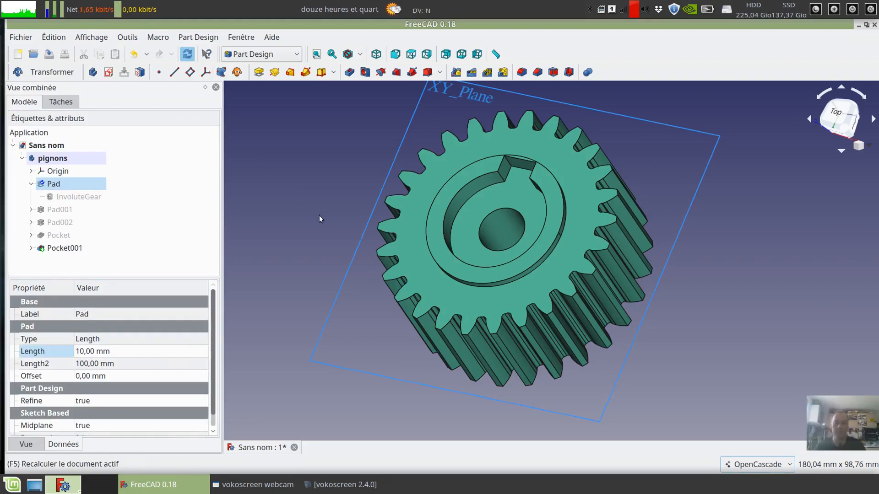